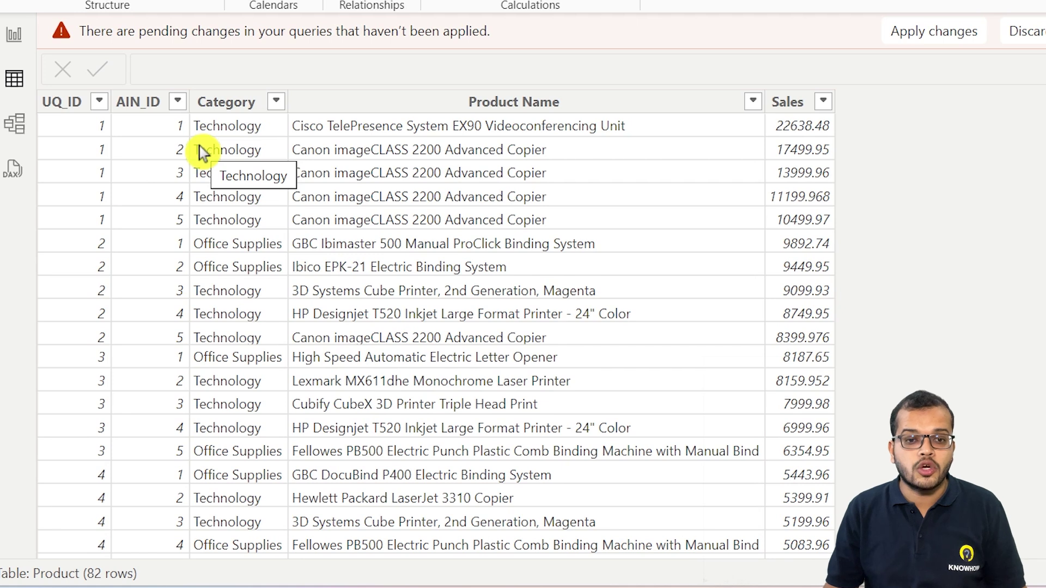
- Examine the columns and rows of the Product and Sales tables in the table view
click(223, 105)
click(213, 131)
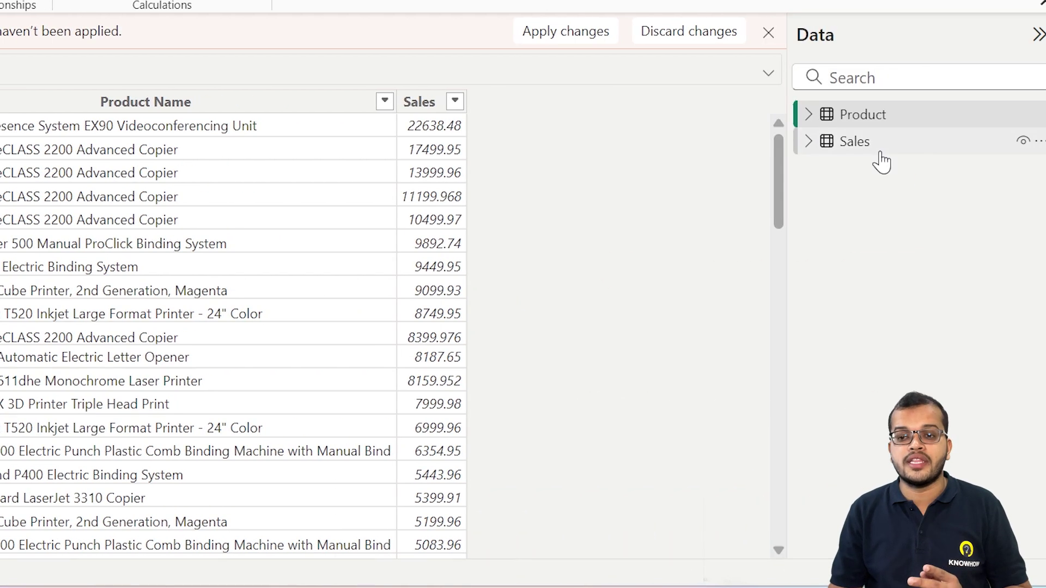
click(882, 159)
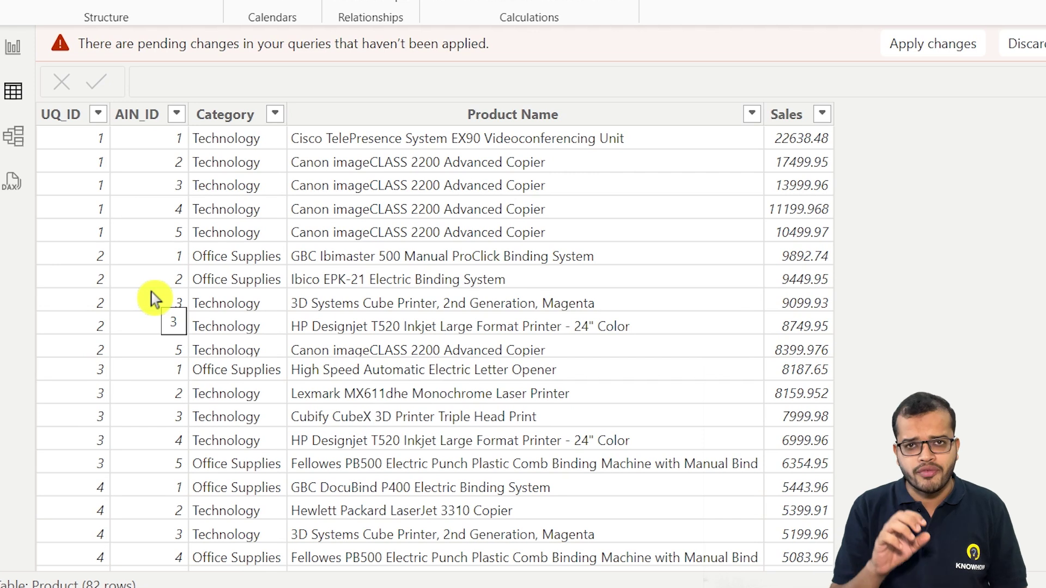
- Try to create a relationship between AIN_ID in the Product table and AIN_ID in the Sales table
click(14, 139)
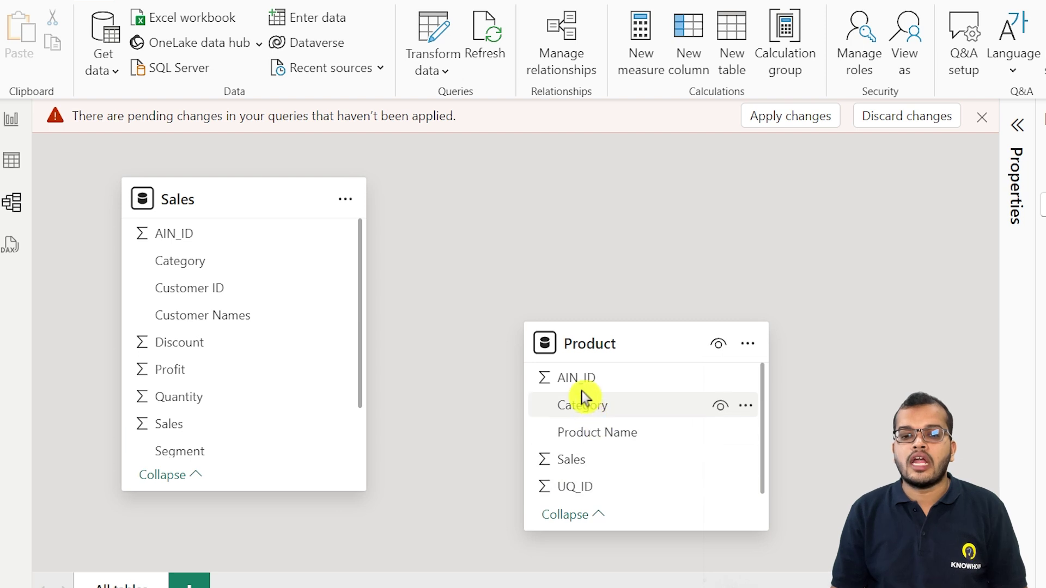
drag(585, 382, 186, 233)
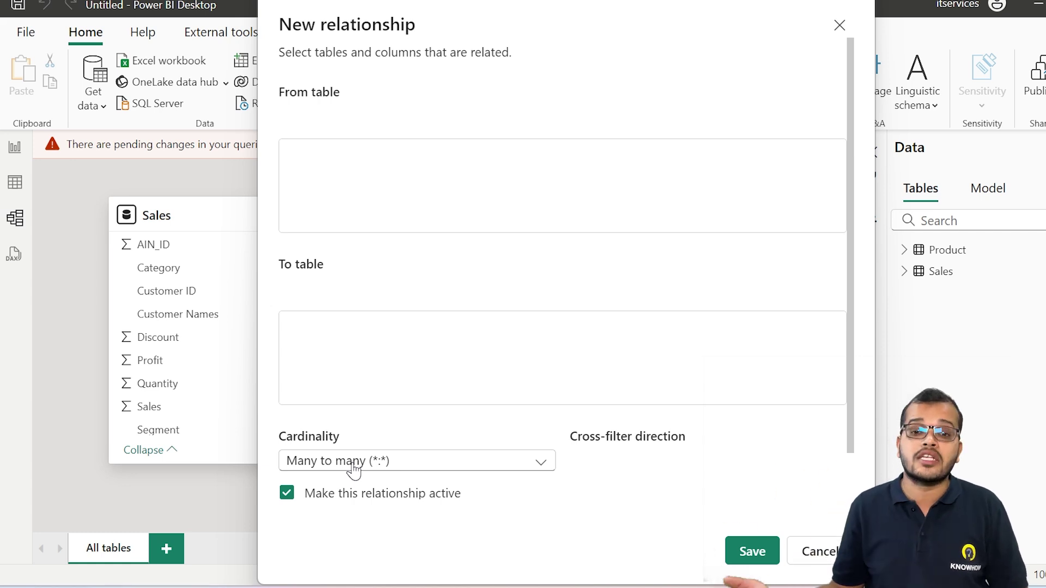
click(821, 552)
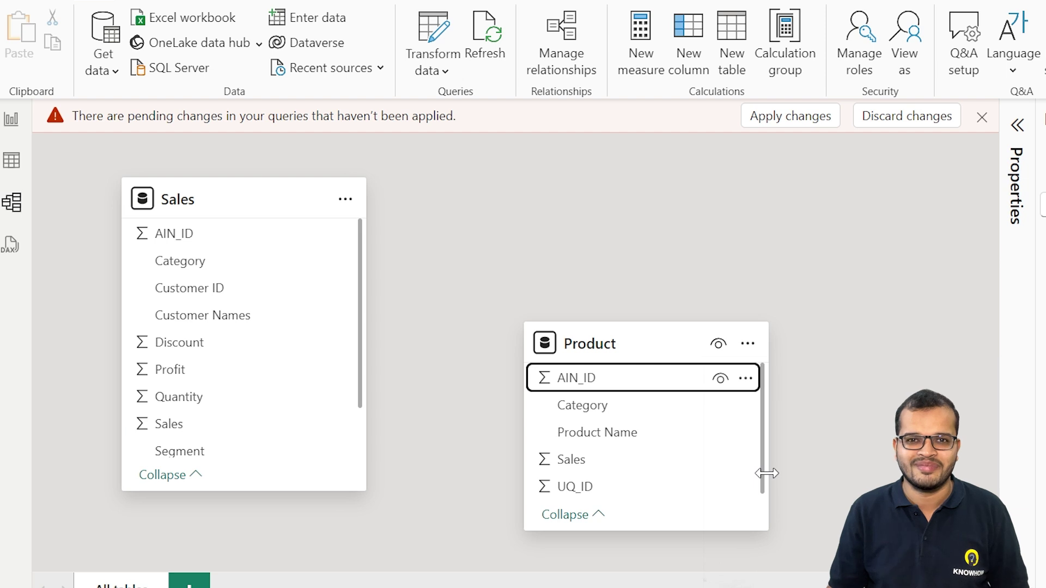
- Switch to the Power Query Editor and look through the columns of the Product query
click(11, 119)
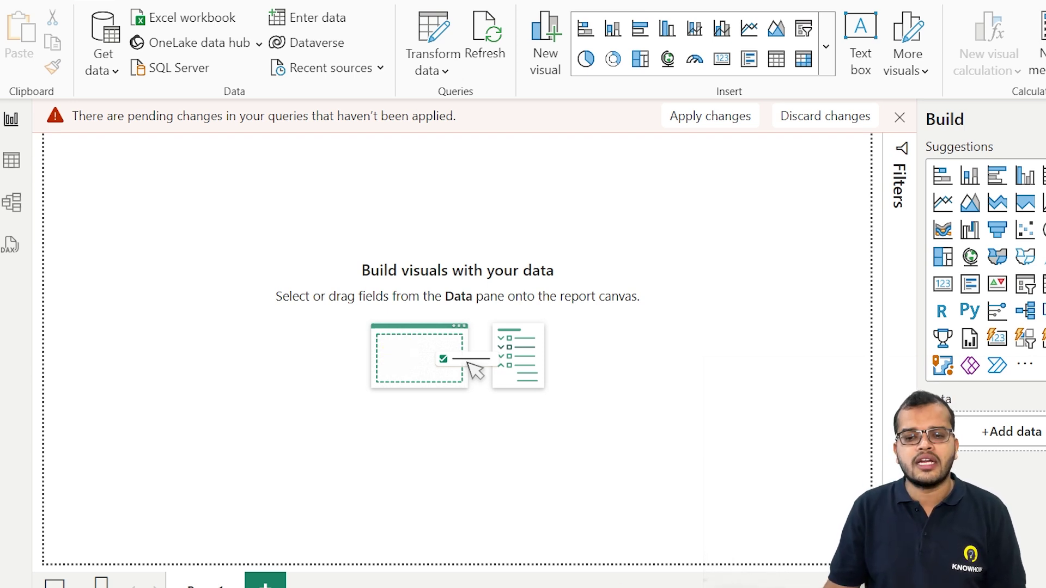
mouse_move(817, 587)
click(926, 539)
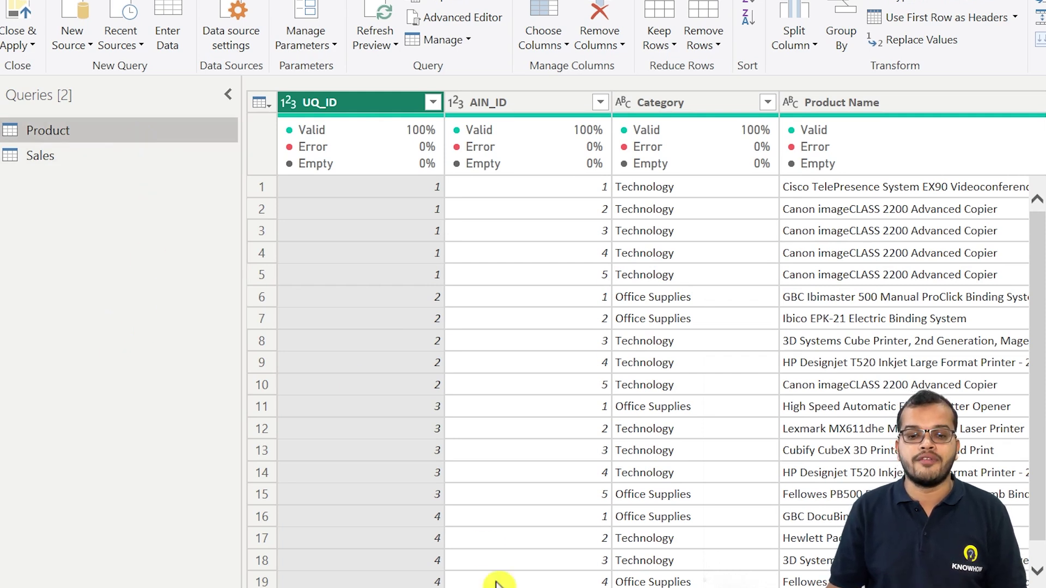
scroll(498, 581, right, 5)
scroll(456, 560, left, 5)
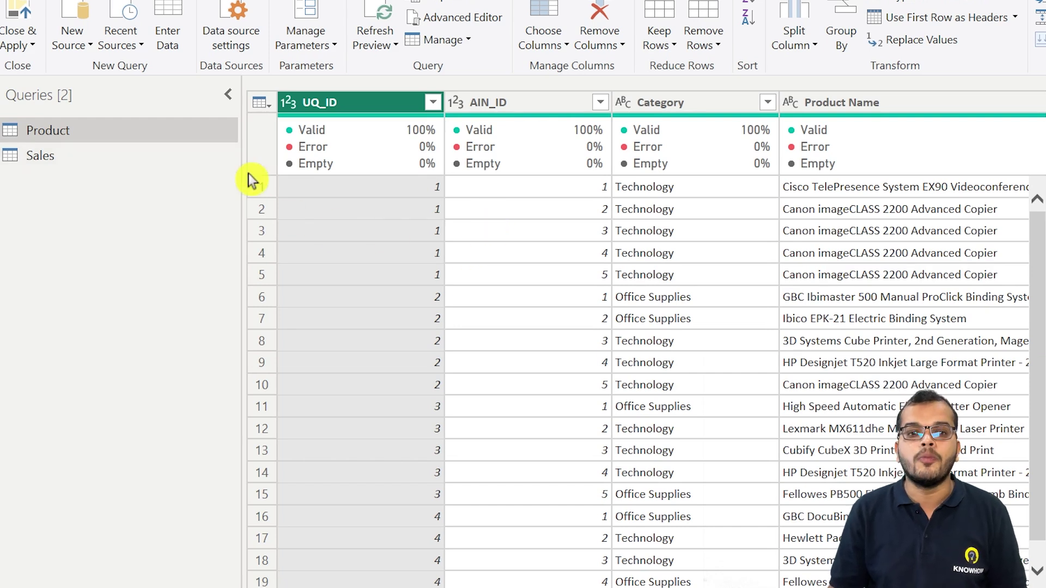
- Add an index column starting from 0 to the Product query and compare it with the UQ_ID and AIN_ID columns
click(236, 17)
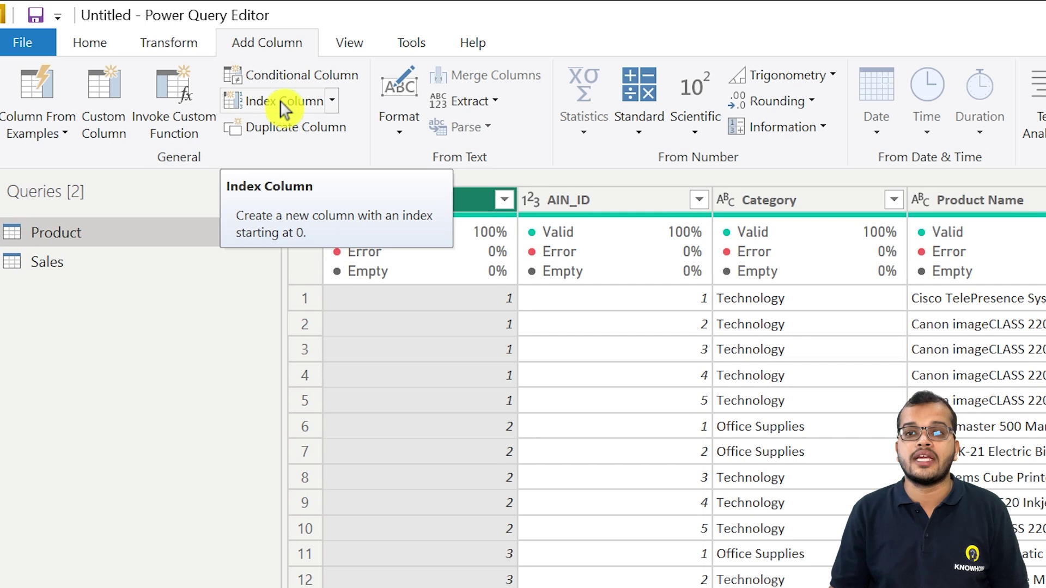
click(331, 103)
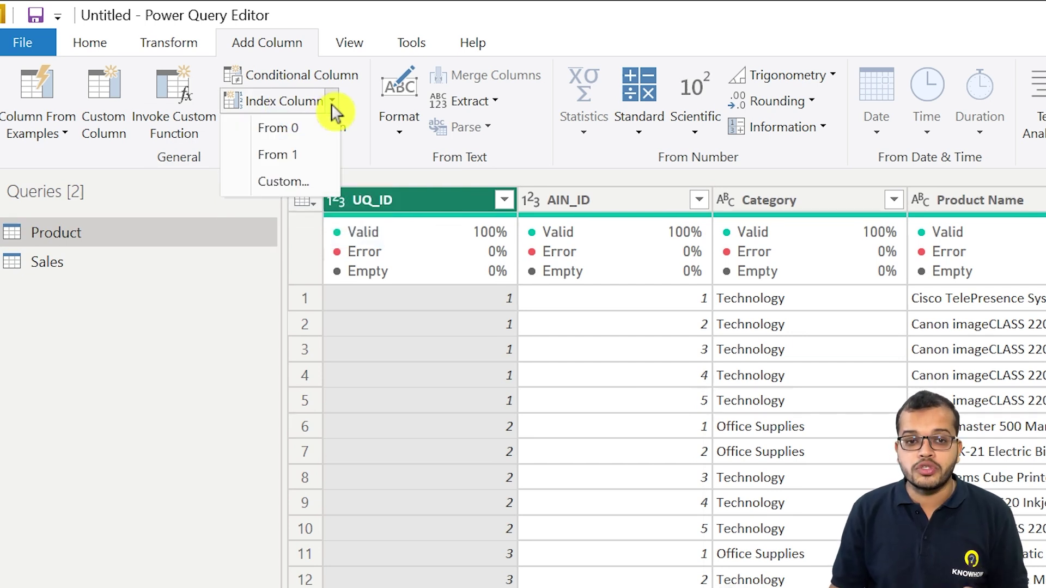
click(321, 133)
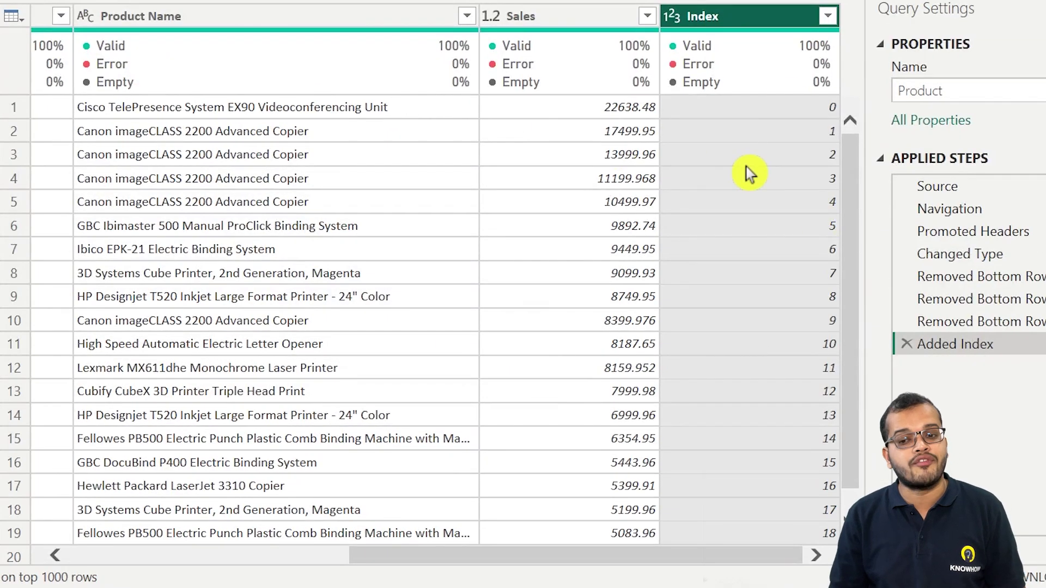
scroll(783, 191, down, 1)
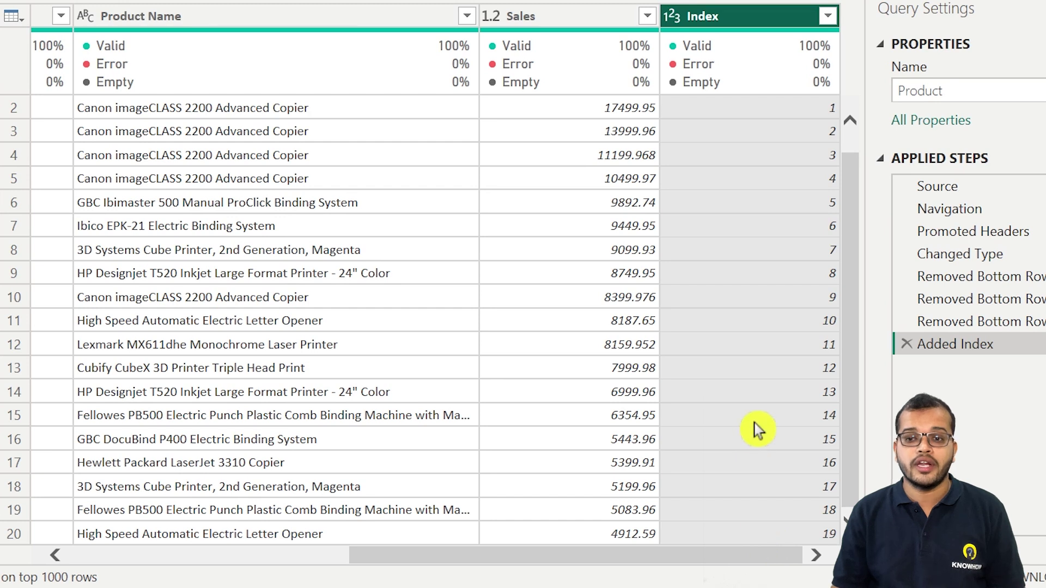
scroll(754, 425, up, 1)
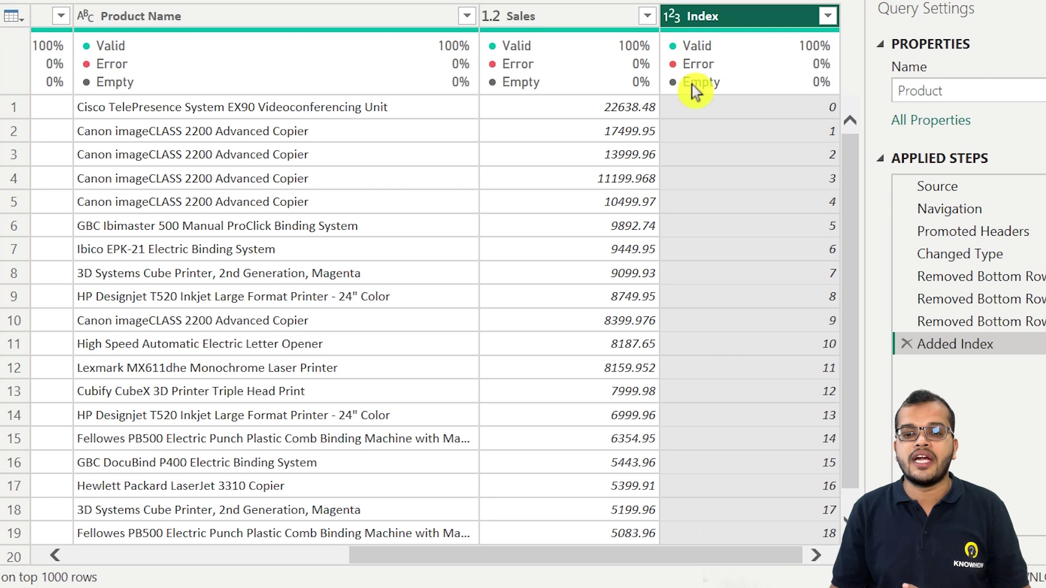
drag(736, 556, 828, 581)
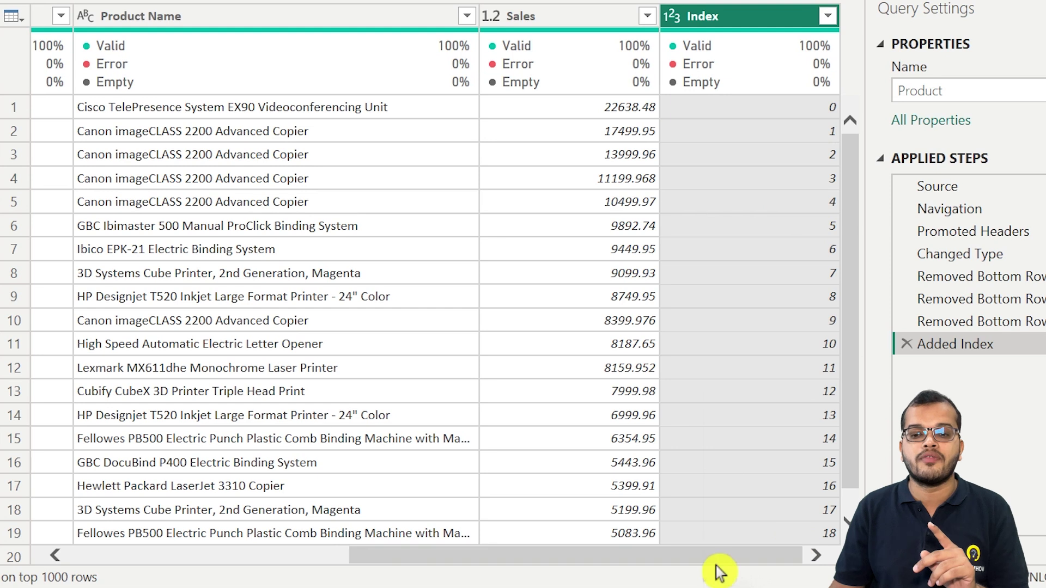
click(284, 555)
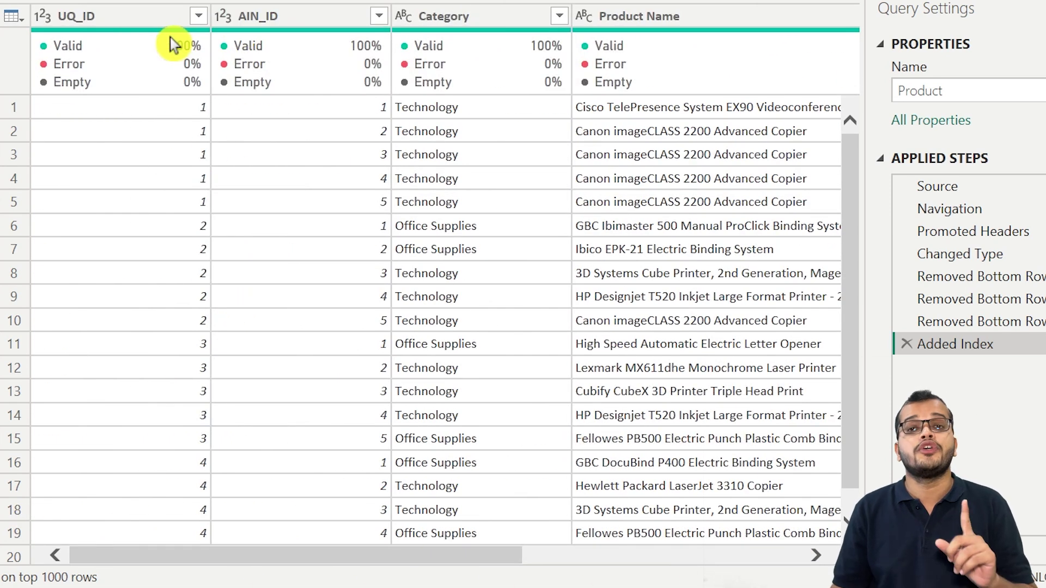
mouse_move(166, 54)
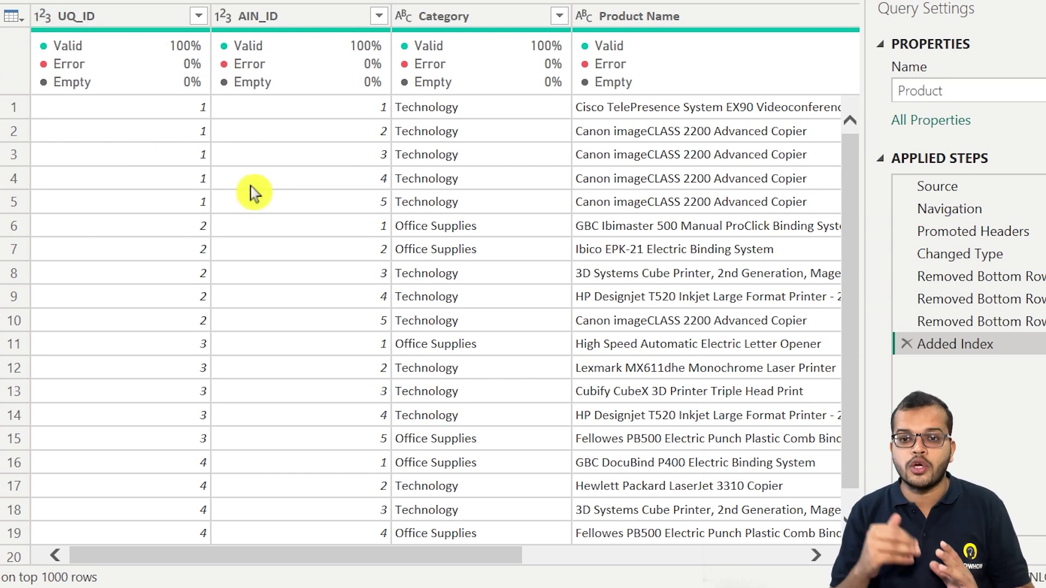
drag(460, 555, 740, 556)
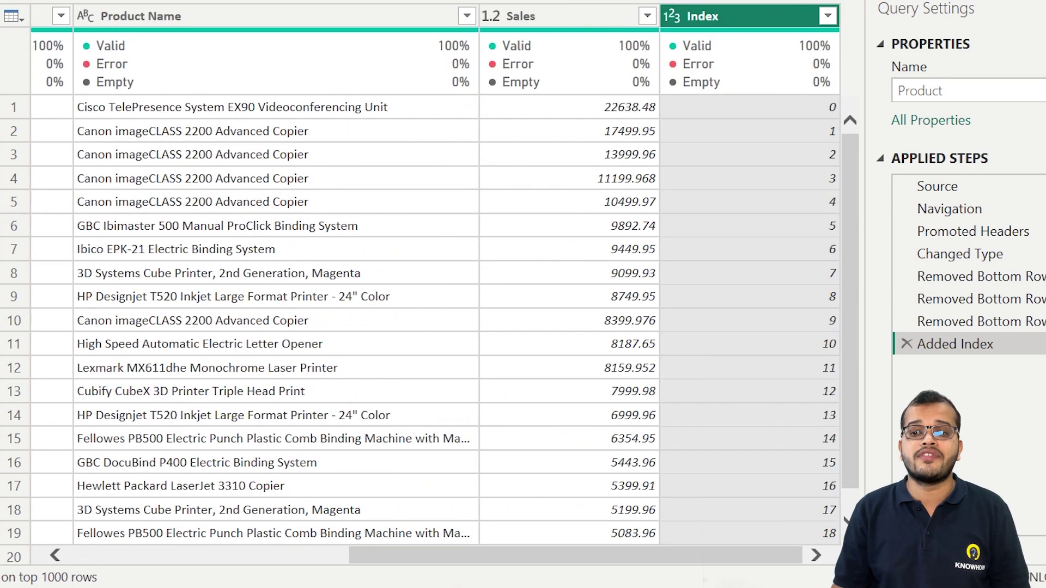
- Replace the Product query's zero-based index column with a new index column starting from 1
right_click(767, 23)
click(805, 65)
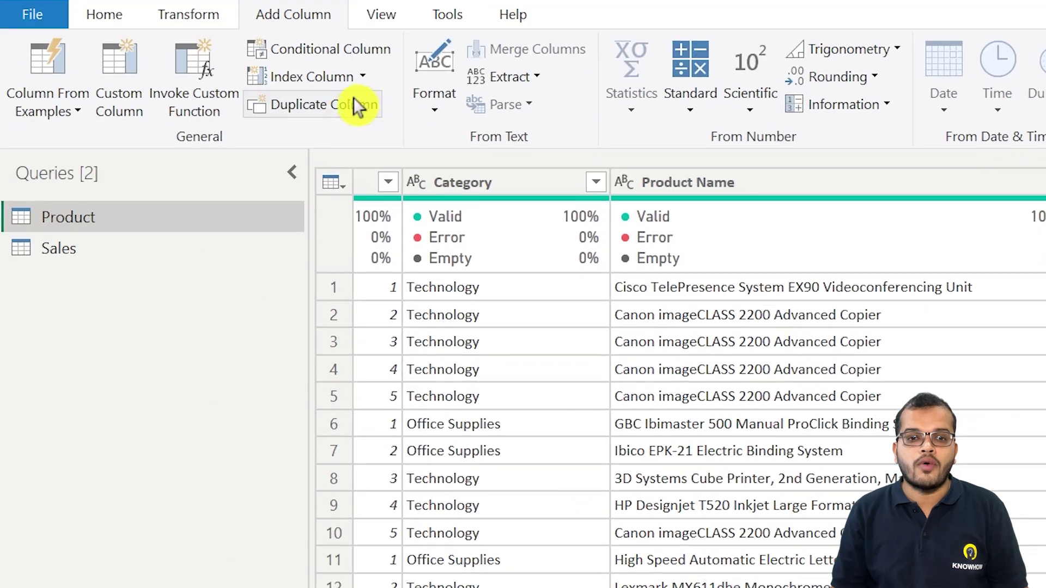
click(363, 76)
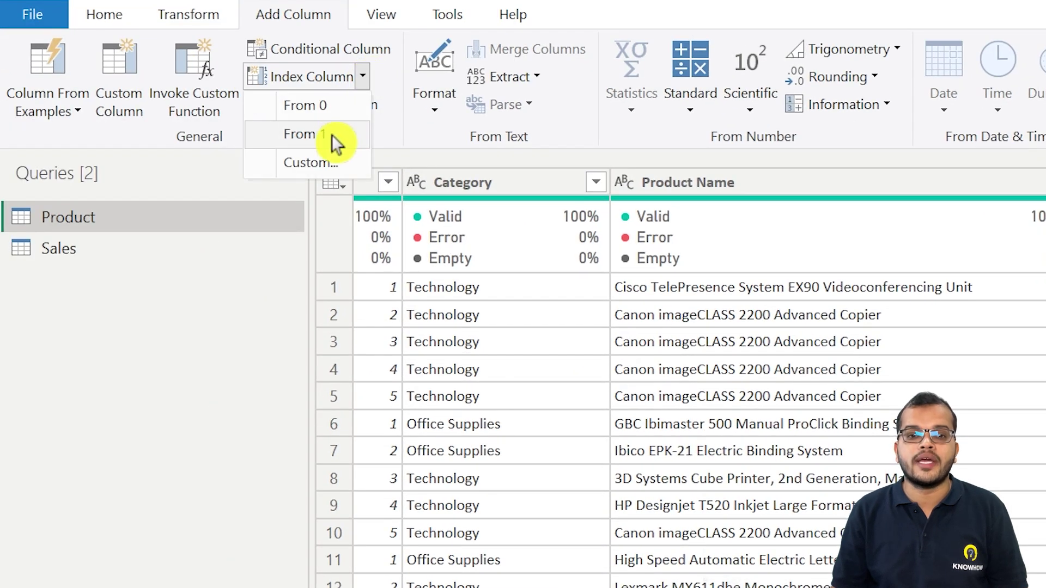
click(332, 135)
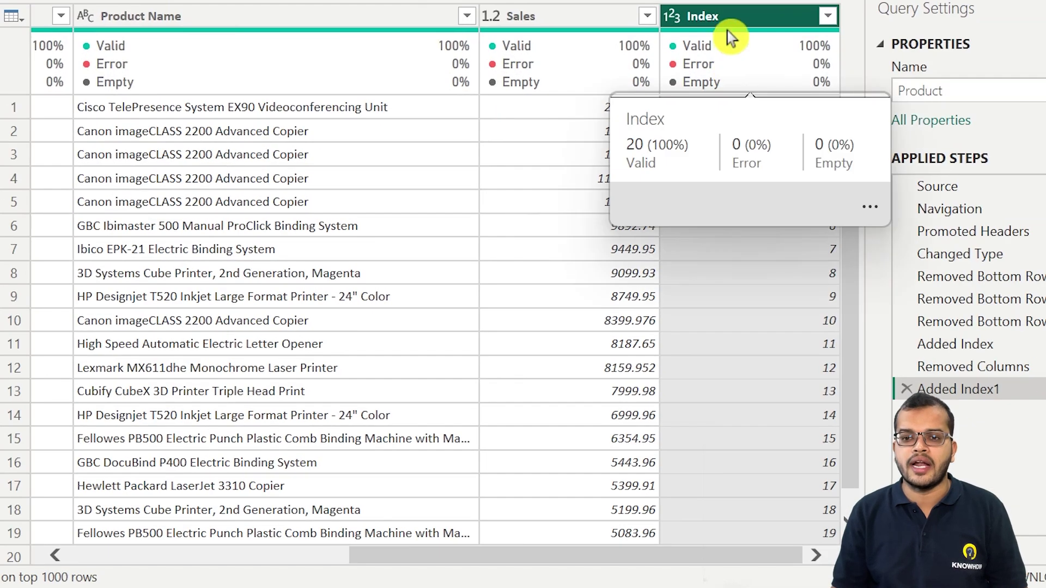
- Rename the new index column as Surrogate Key
double_click(731, 17)
text(Surroga)
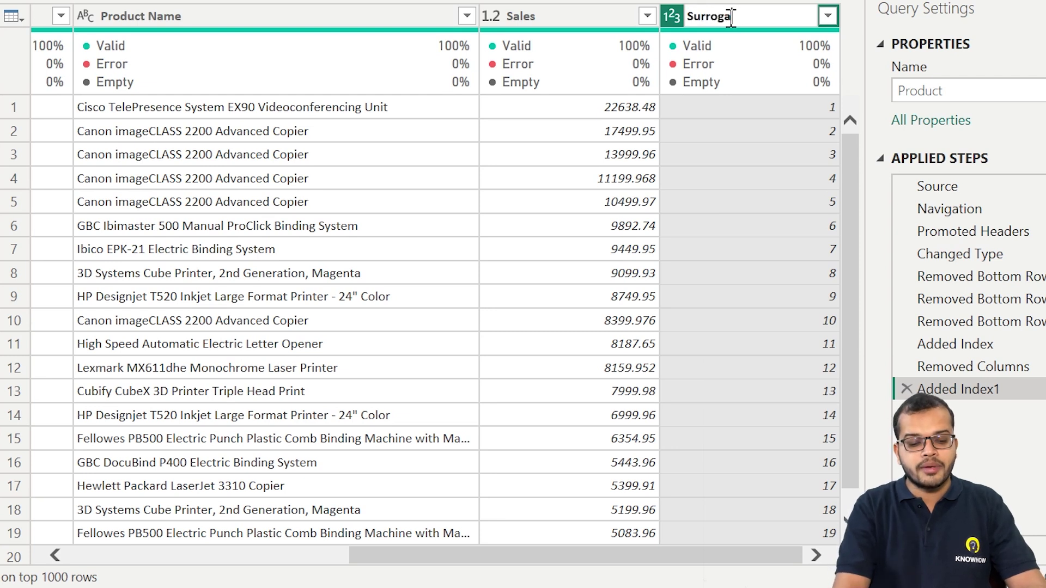
text(te Key)
key(Return)
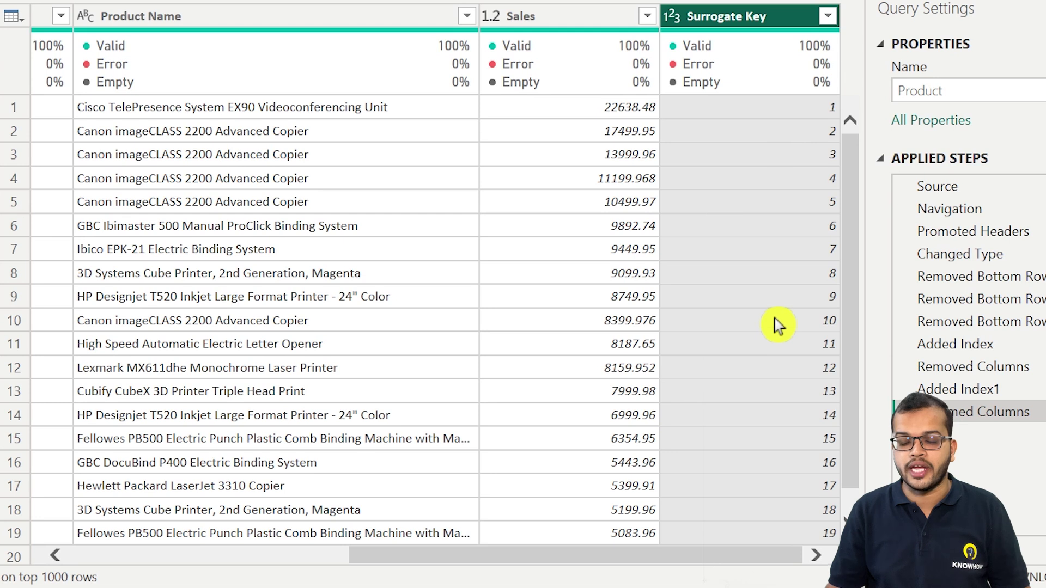
- Move the Surrogate Key column between the AIN_ID and Category columns
drag(779, 24, 362, 71)
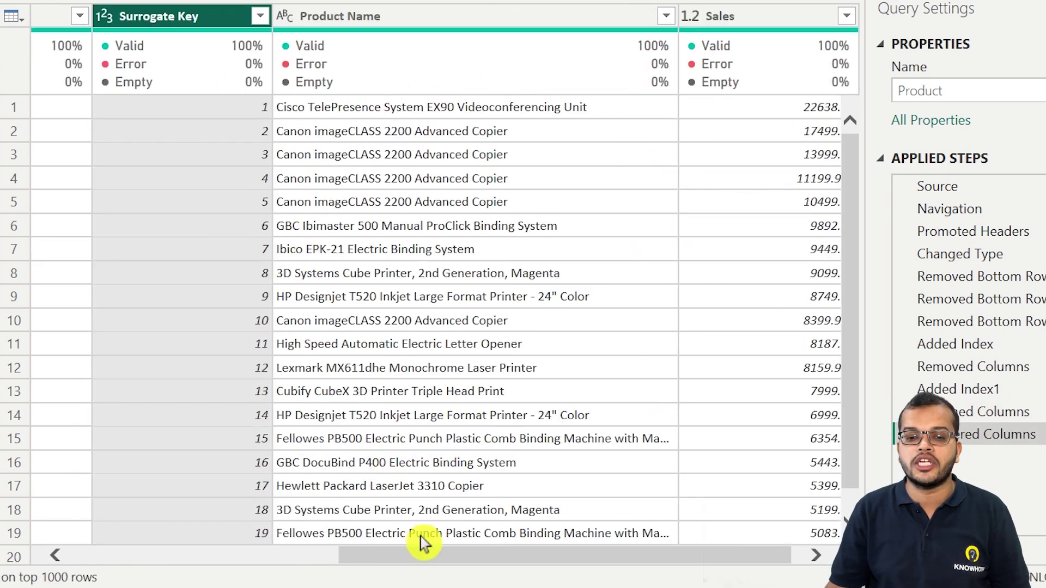
drag(422, 543, 86, 559)
drag(670, 18, 455, 84)
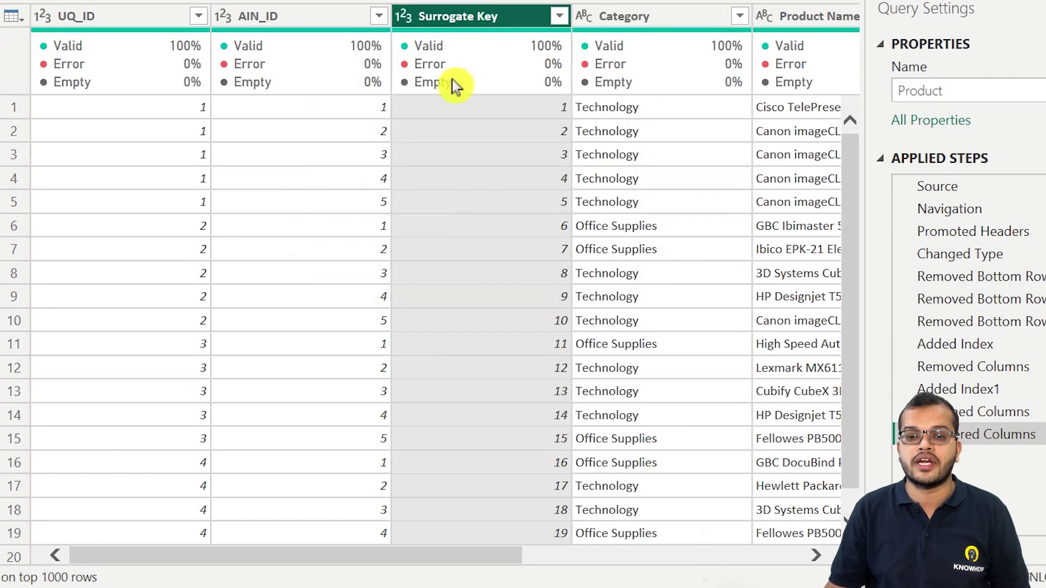
click(526, 112)
click(525, 24)
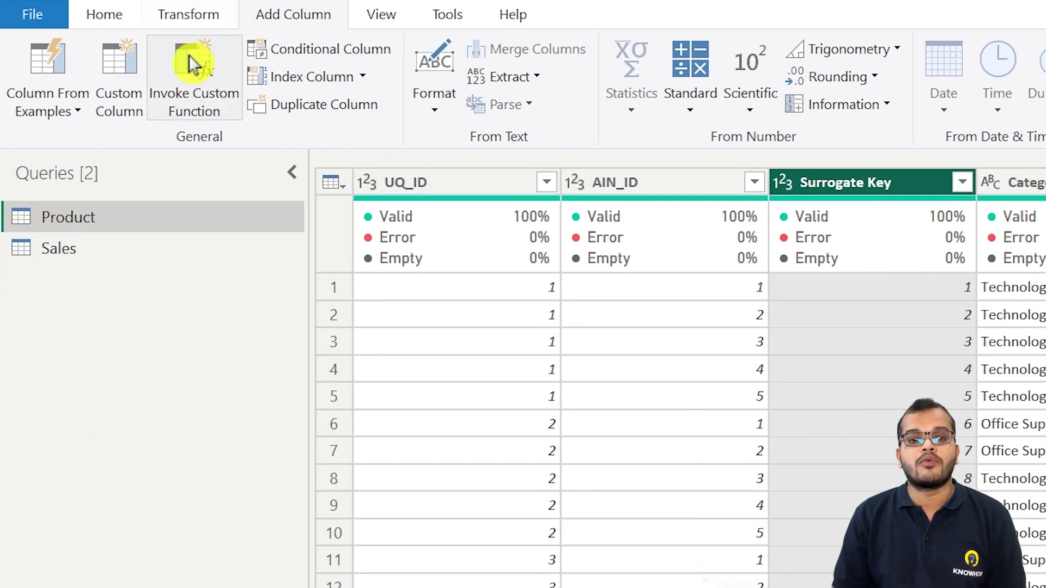
- Merge the Product query with the Sales query, matching their Sales columns with a Left Outer join
click(111, 17)
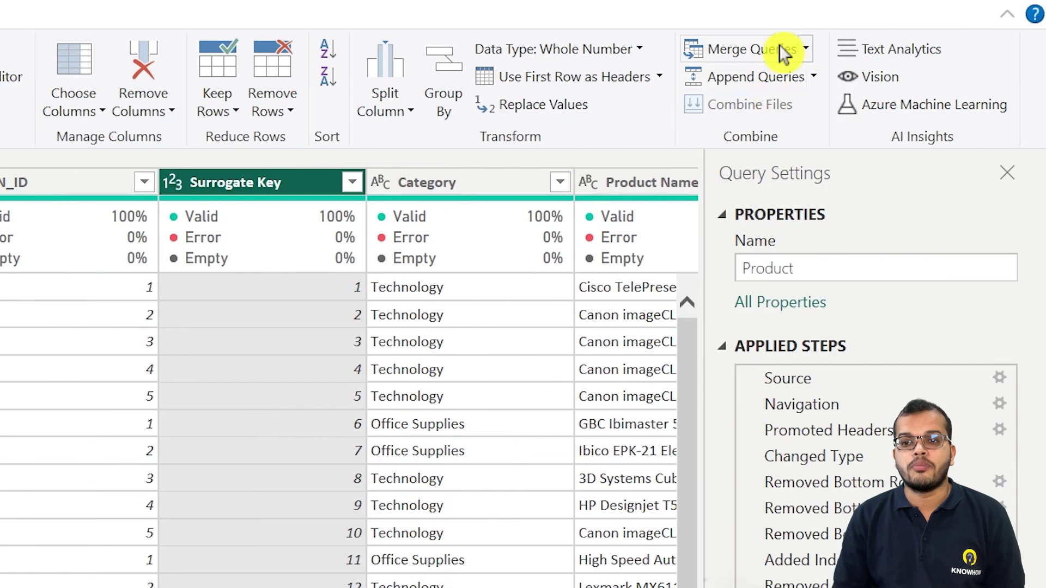
click(779, 45)
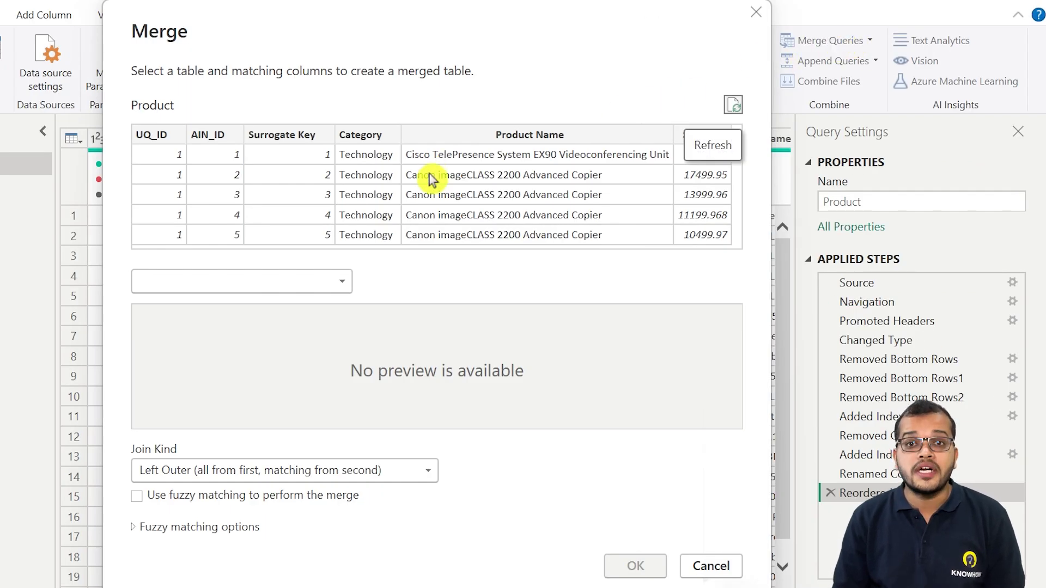
click(270, 282)
click(227, 322)
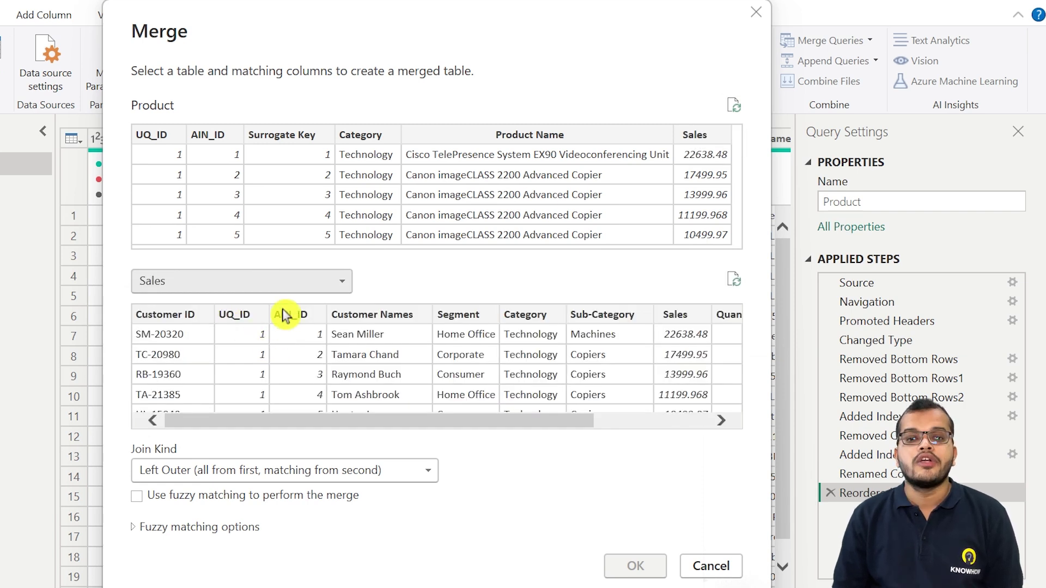
click(320, 285)
click(698, 136)
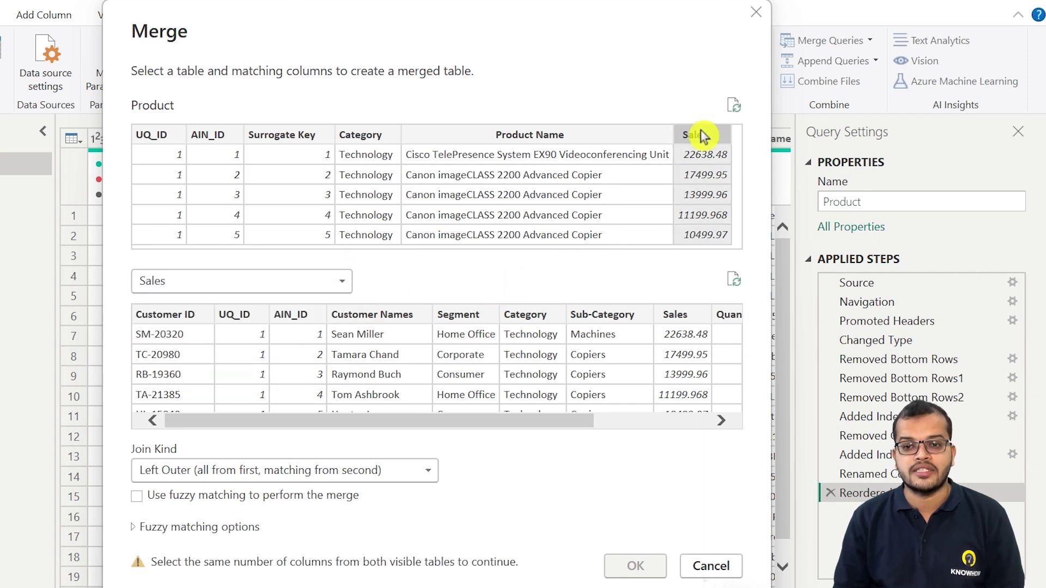
click(677, 318)
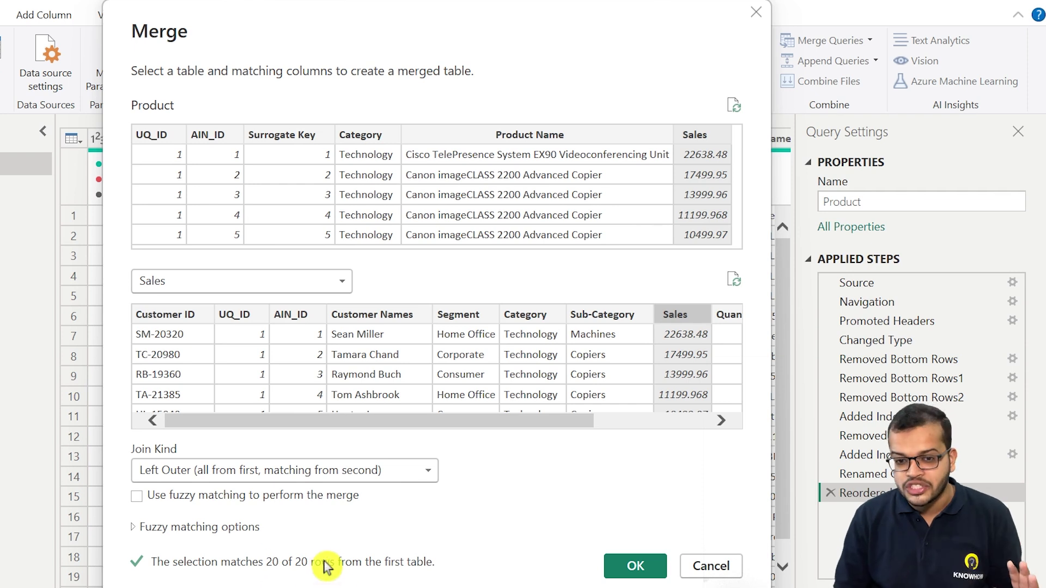
click(647, 567)
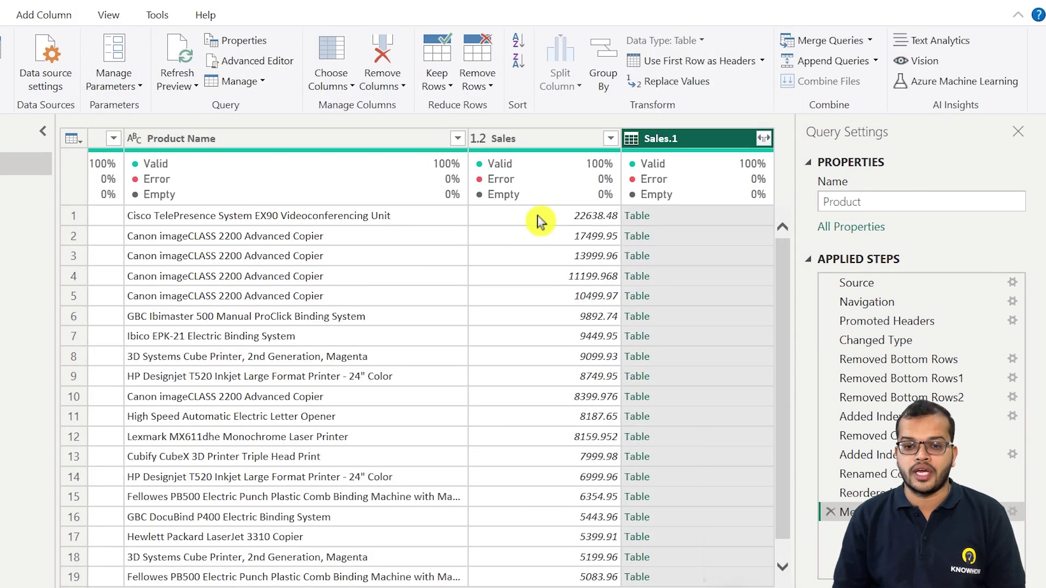
- Expand the Sales.1 column with all its fields except Category and Sales, keeping the original column name as prefix
mouse_move(510, 587)
mouse_down()
mouse_move(121, 587)
mouse_move(510, 587)
mouse_up()
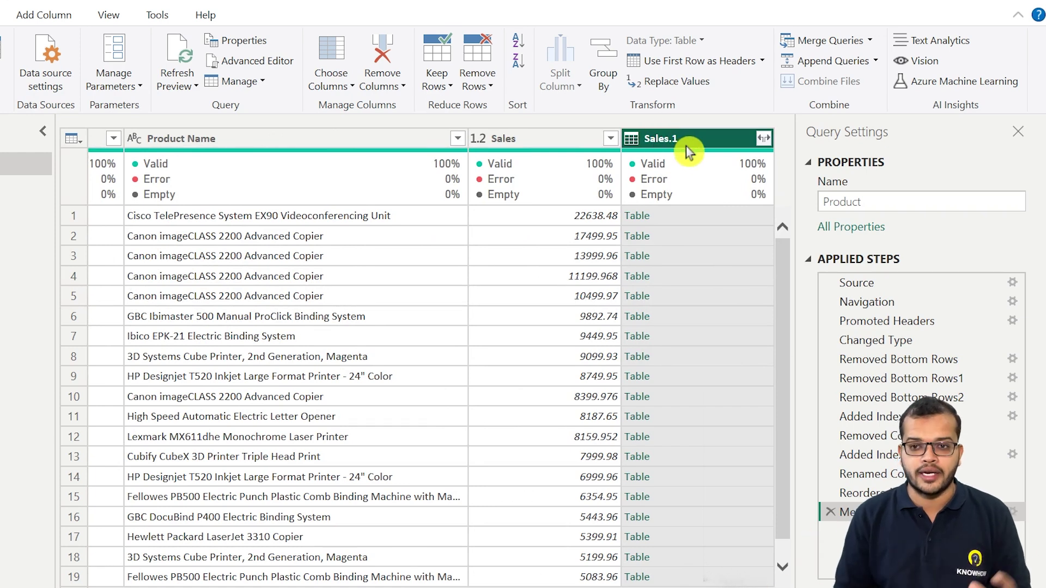
click(765, 139)
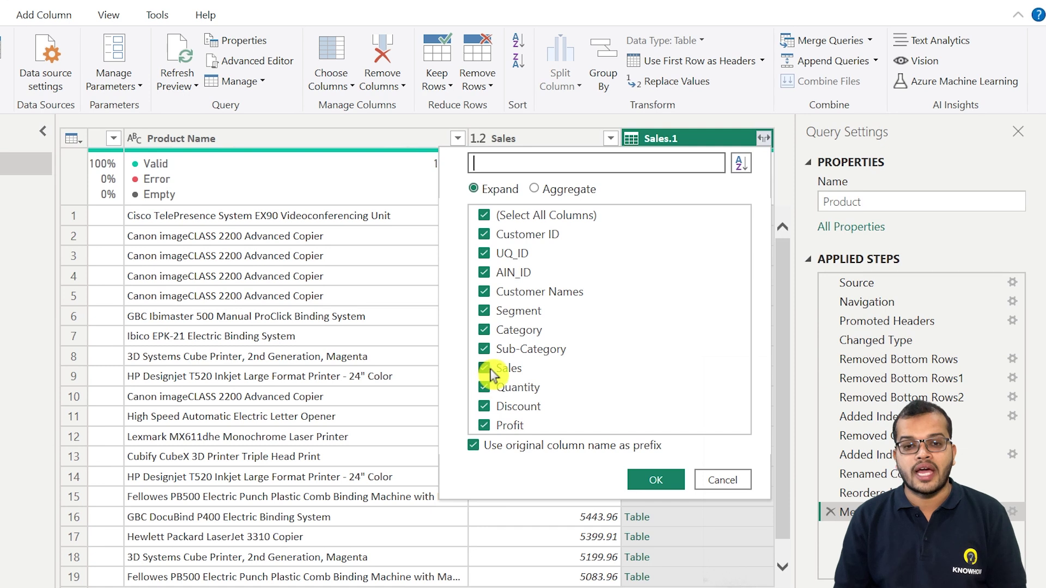
click(485, 388)
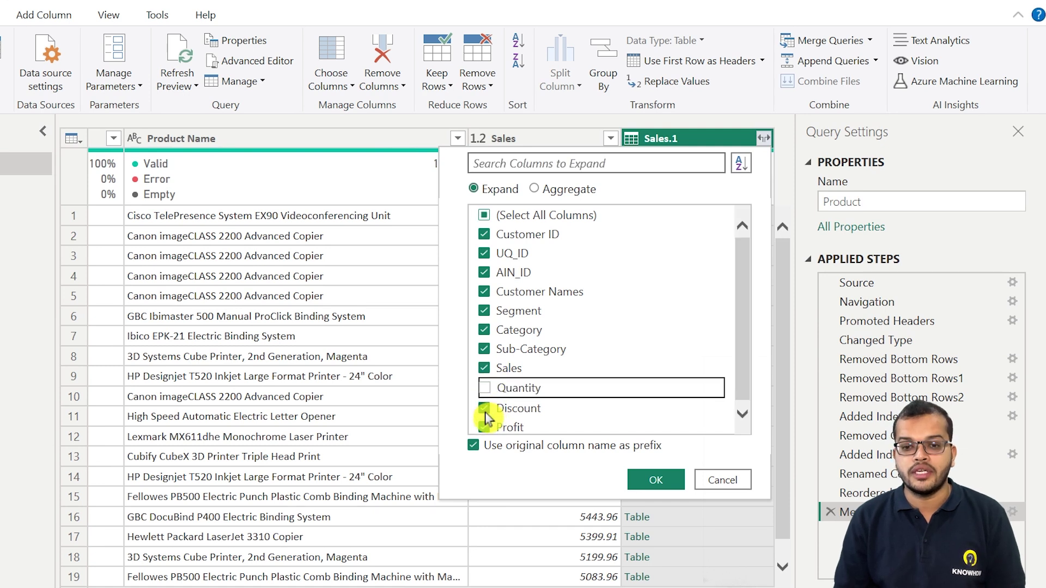
click(485, 388)
click(485, 369)
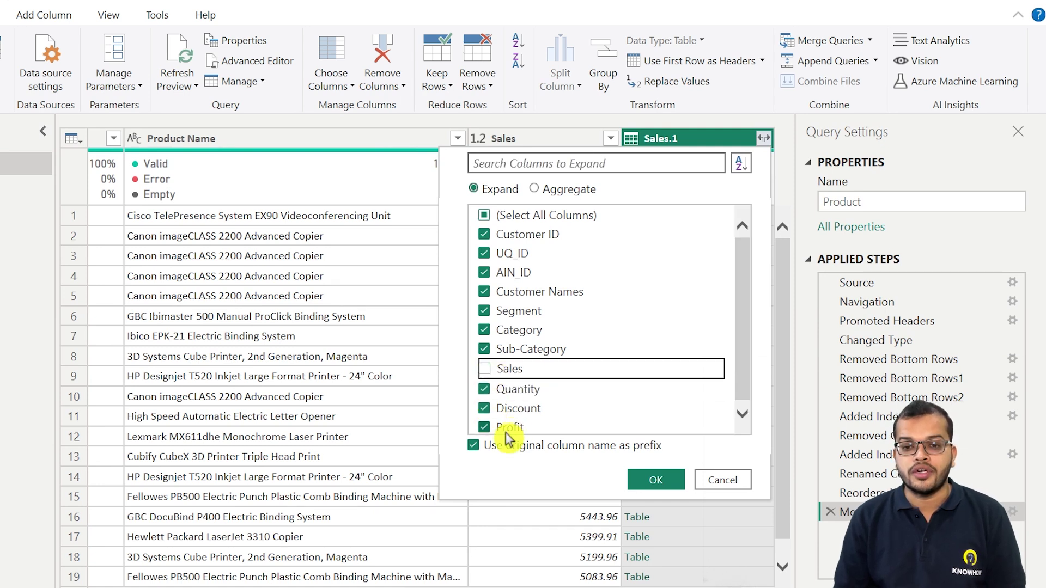
click(485, 332)
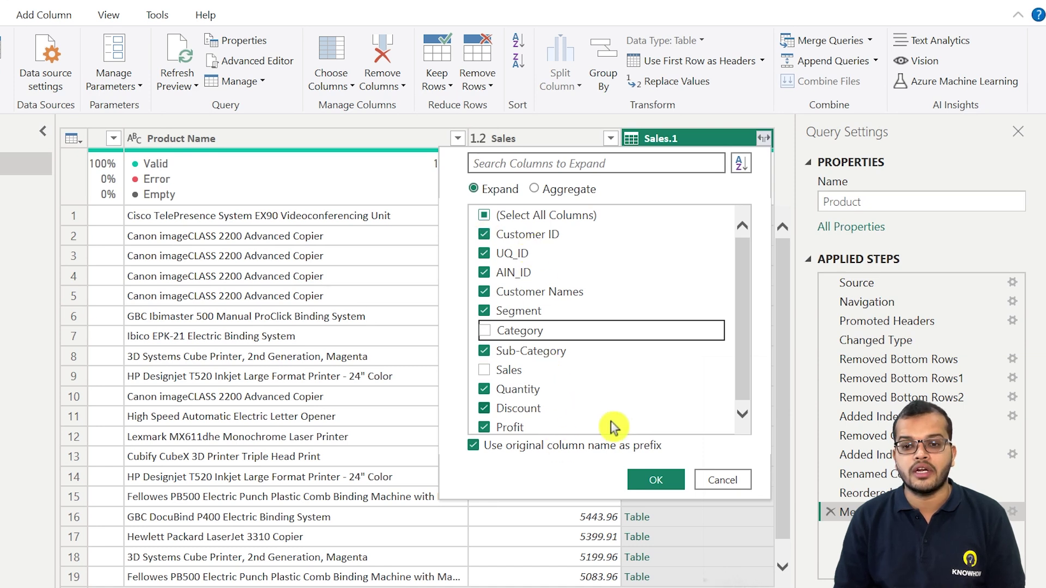
click(662, 485)
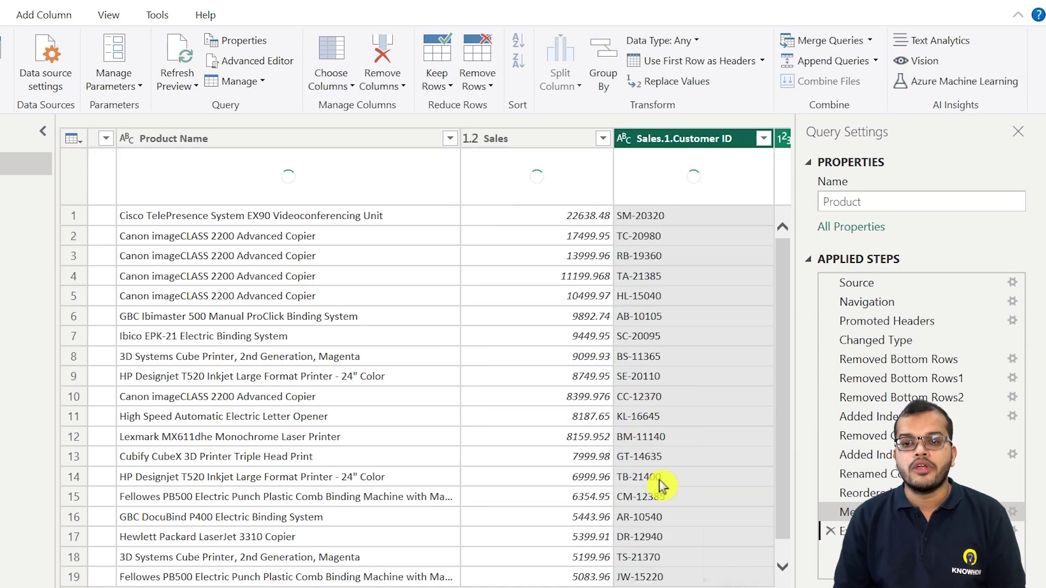
- Review the expanded Product columns, and close the query editor with the pending changes applied
scroll(659, 582, right, 10)
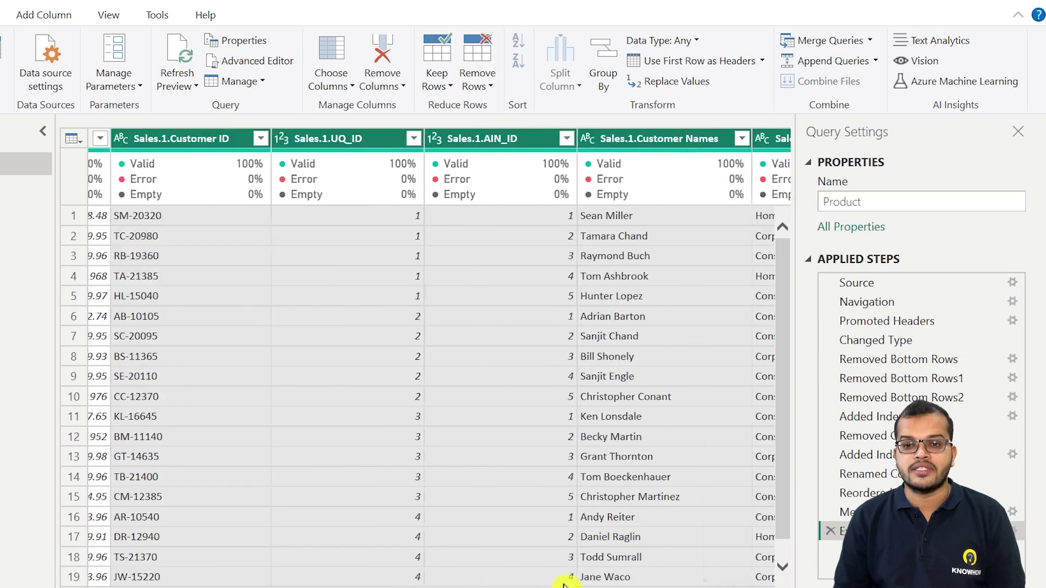
scroll(660, 582, right, 5)
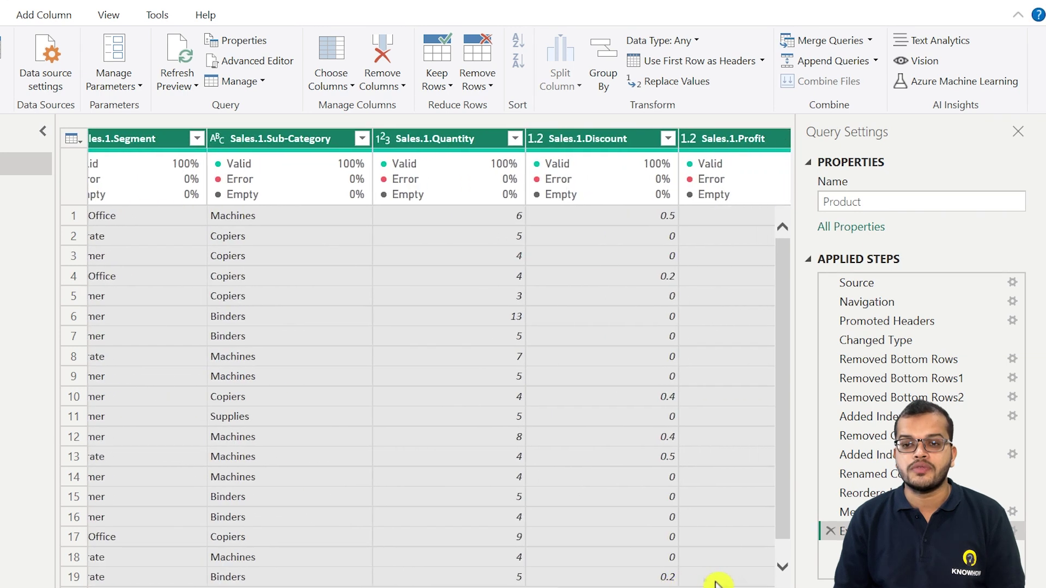
drag(671, 582, 60, 582)
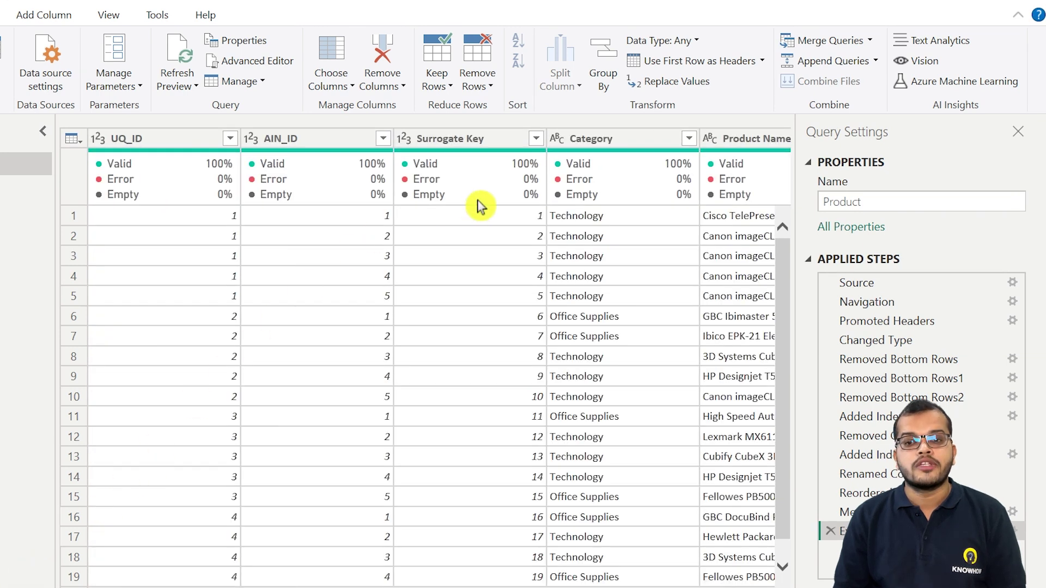
mouse_move(507, 192)
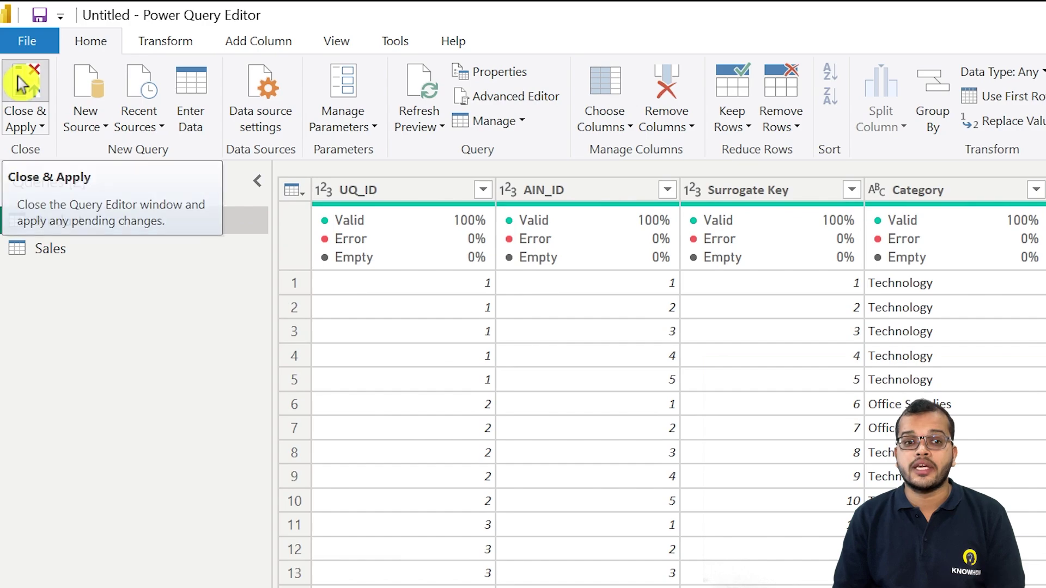
click(22, 84)
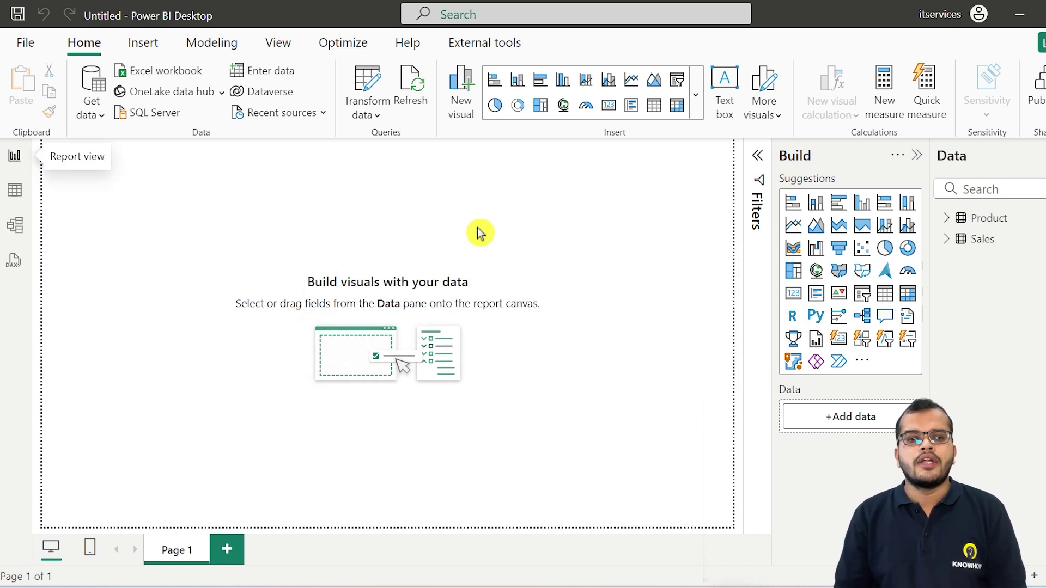
- Examine the relationship between the Sales and Product tables and the Product table's fields in the model diagram
click(14, 225)
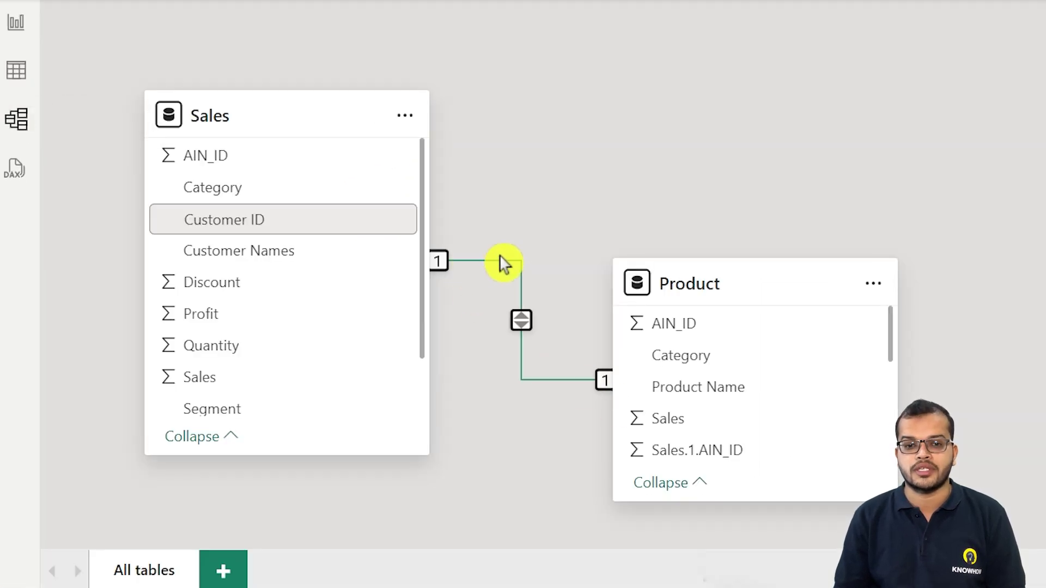
scroll(777, 361, down, 5)
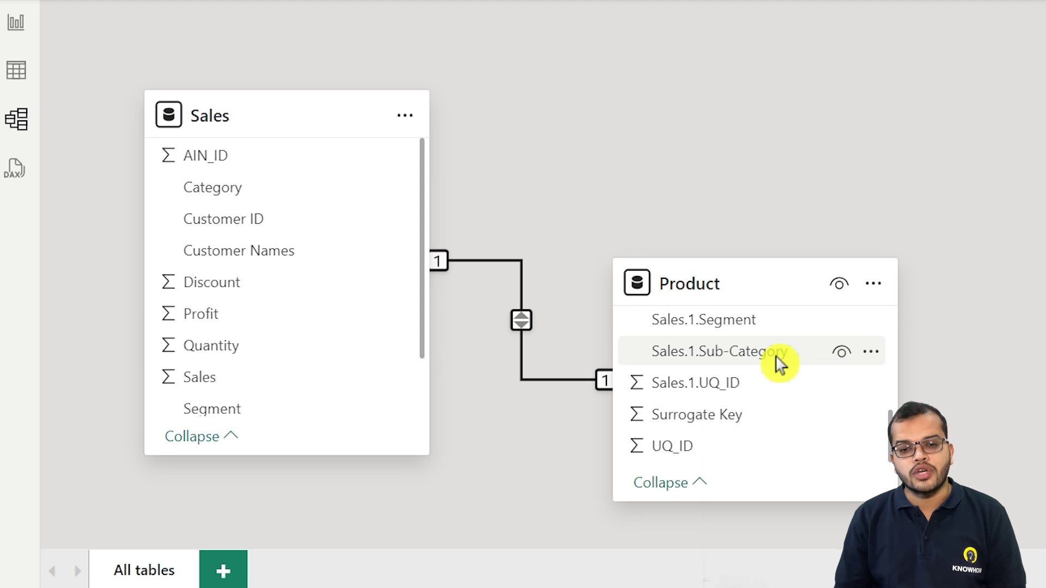
scroll(768, 376, up, 5)
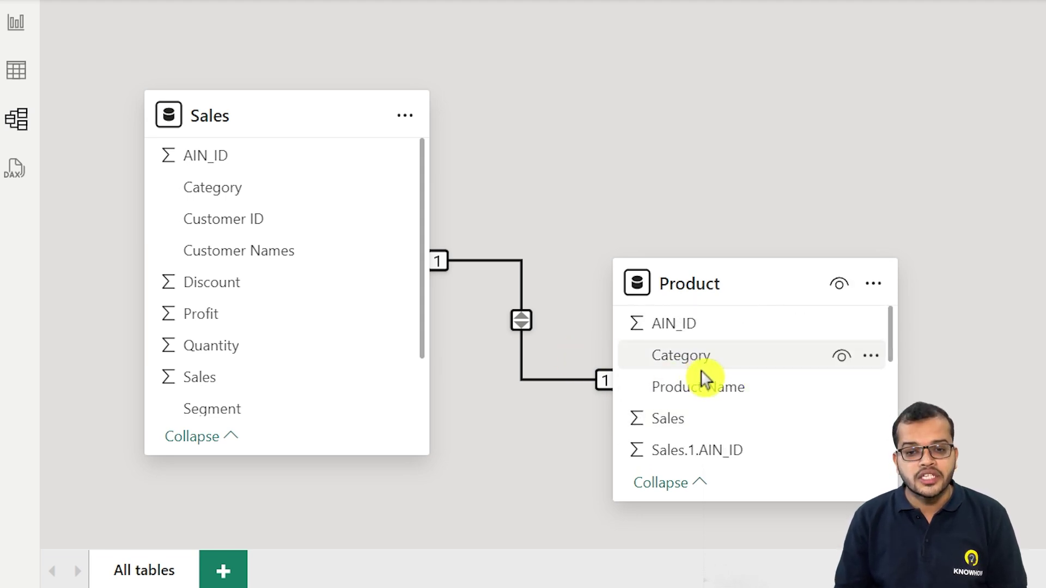
scroll(719, 403, down, 1)
scroll(733, 428, down, 3)
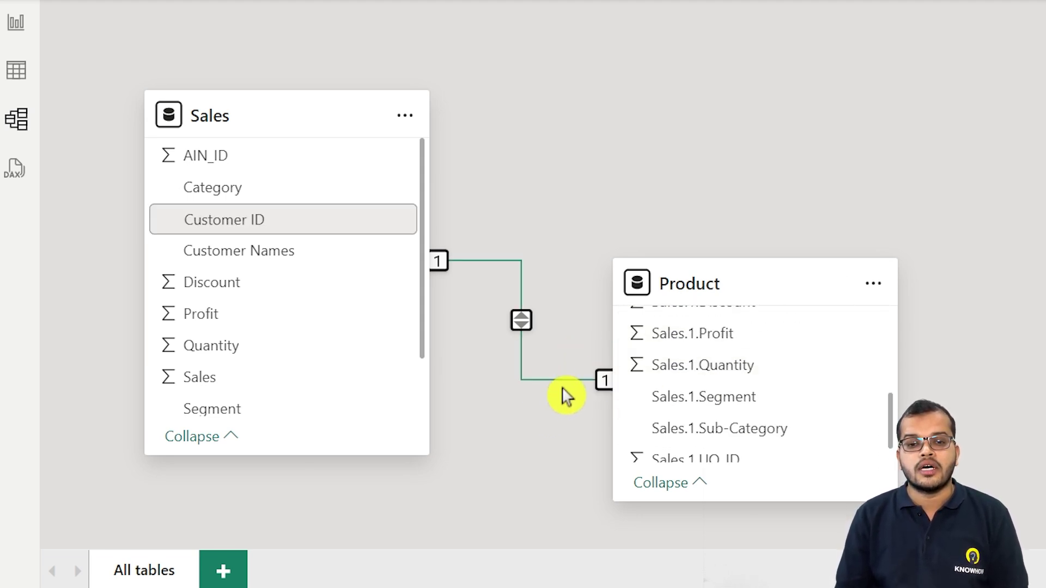
scroll(717, 397, up, 4)
scroll(717, 397, down, 2)
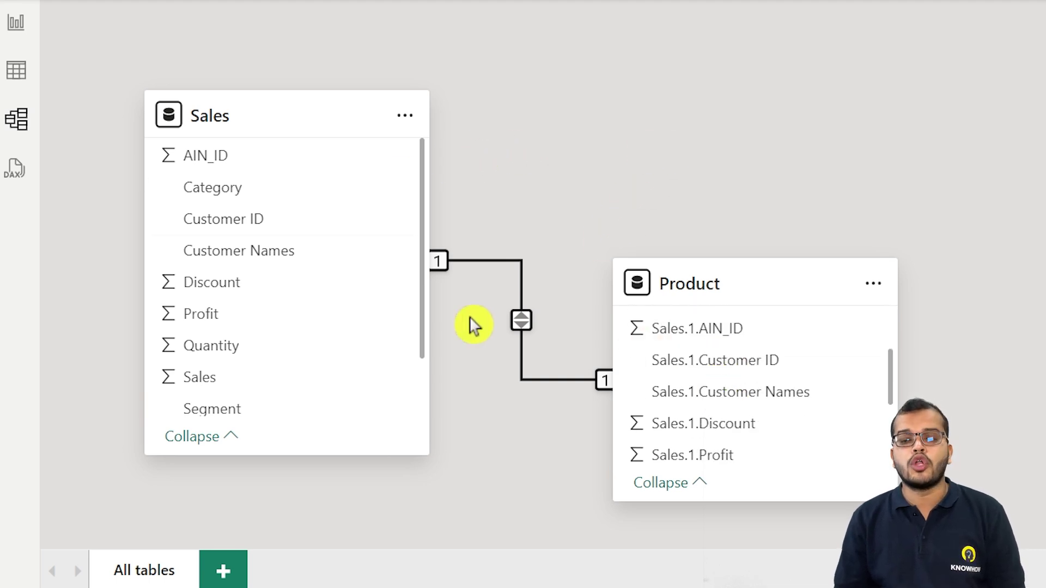
- Delete the Customer ID relationship between the Sales and Product tables
click(519, 277)
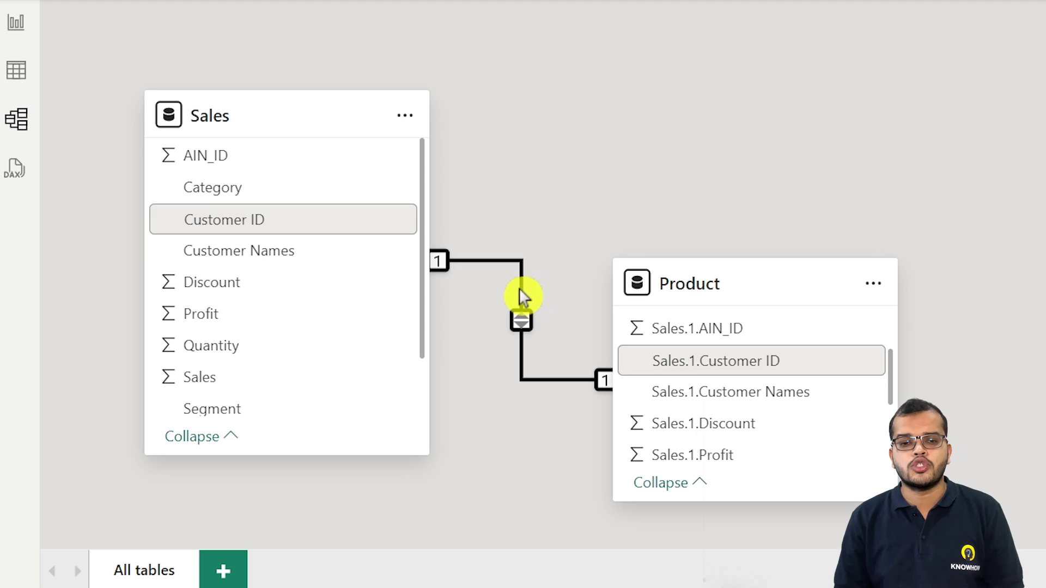
key(Delete)
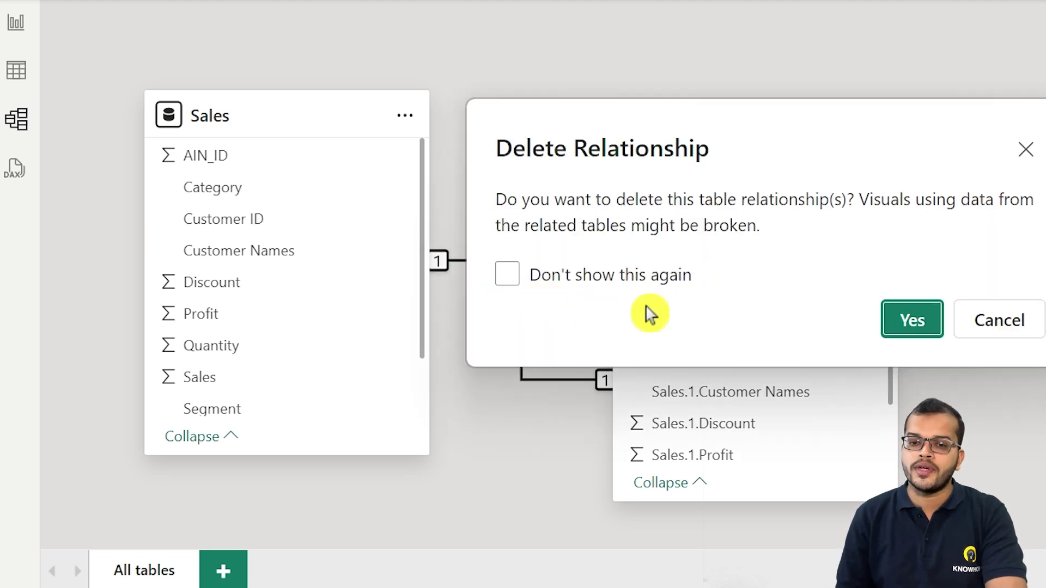
click(931, 322)
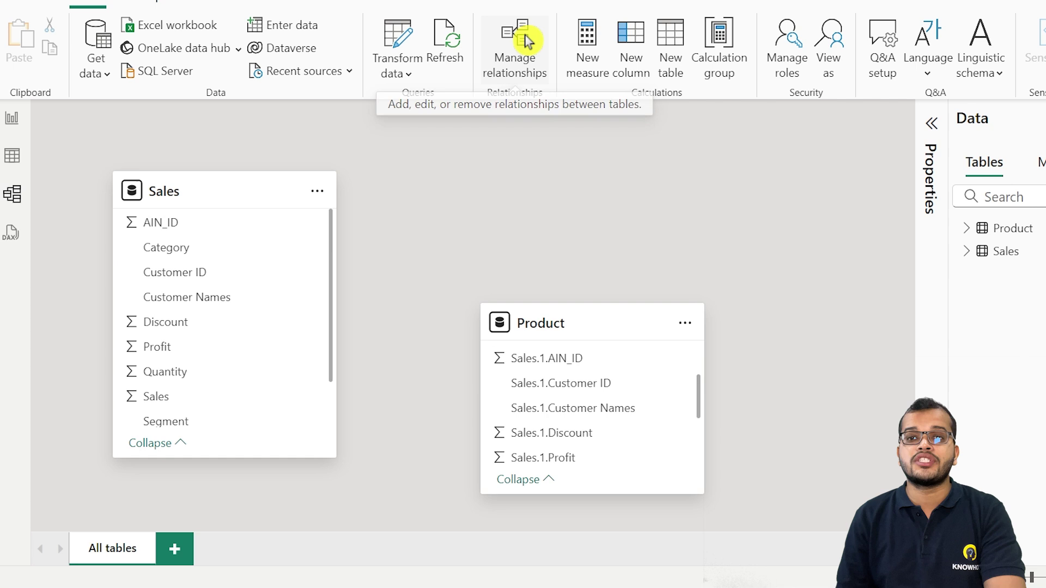
- Autodetect the relationships between the model's tables and return to the model diagram
click(524, 38)
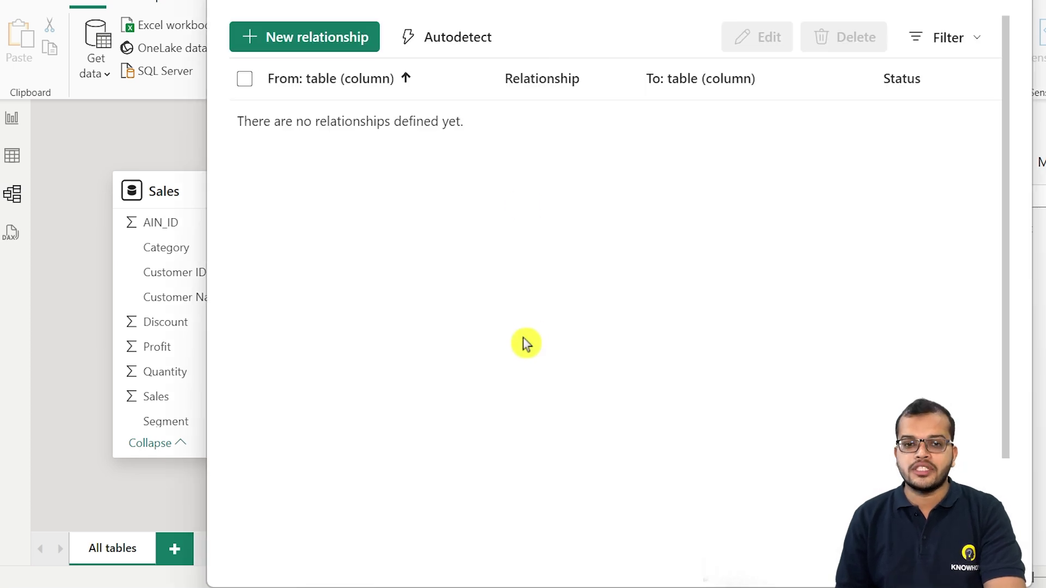
click(463, 48)
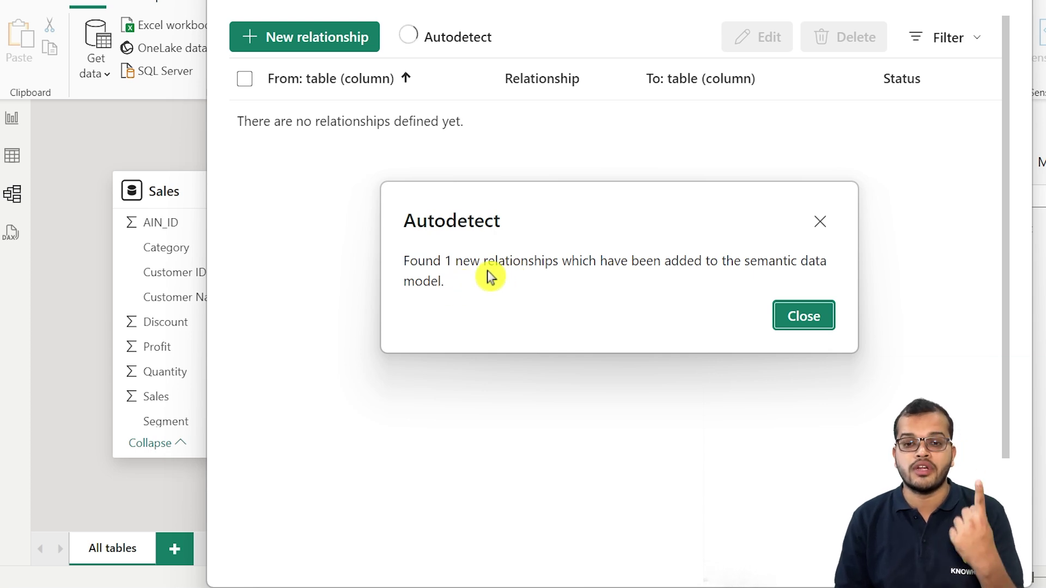
click(804, 318)
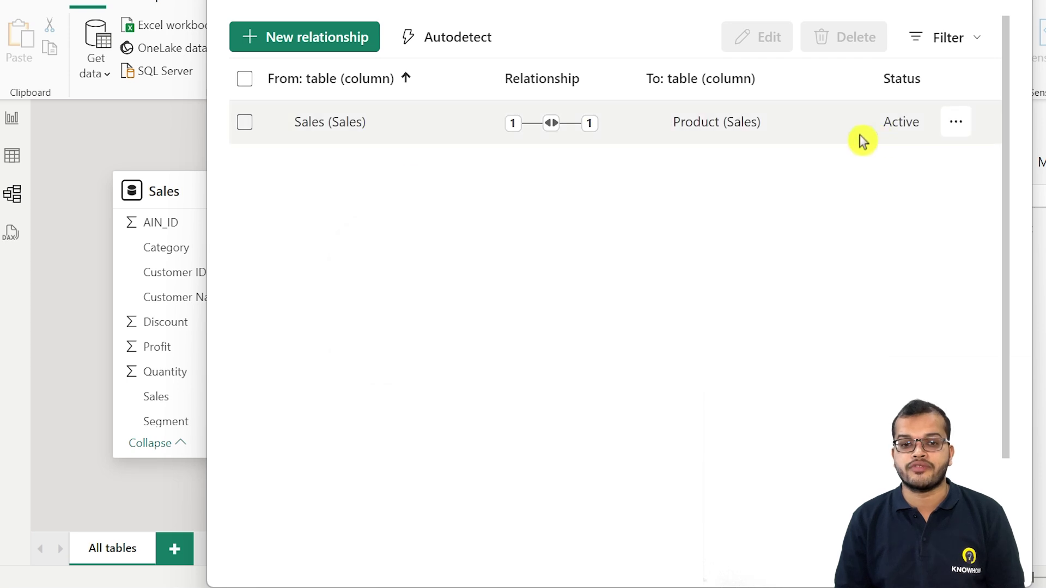
key(Escape)
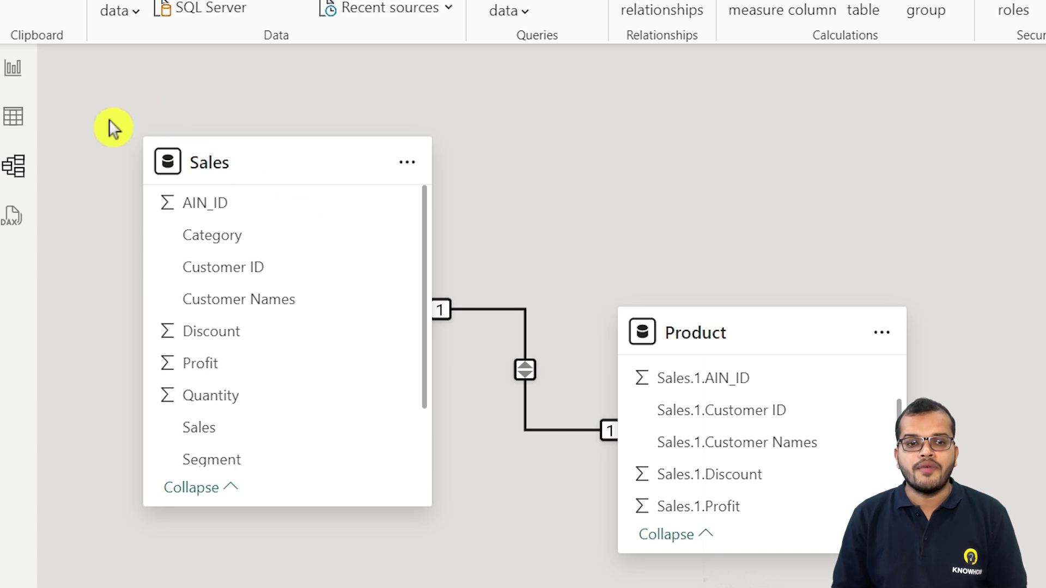
- Show the Product table's data and select its Surrogate Key column for inspection
click(11, 88)
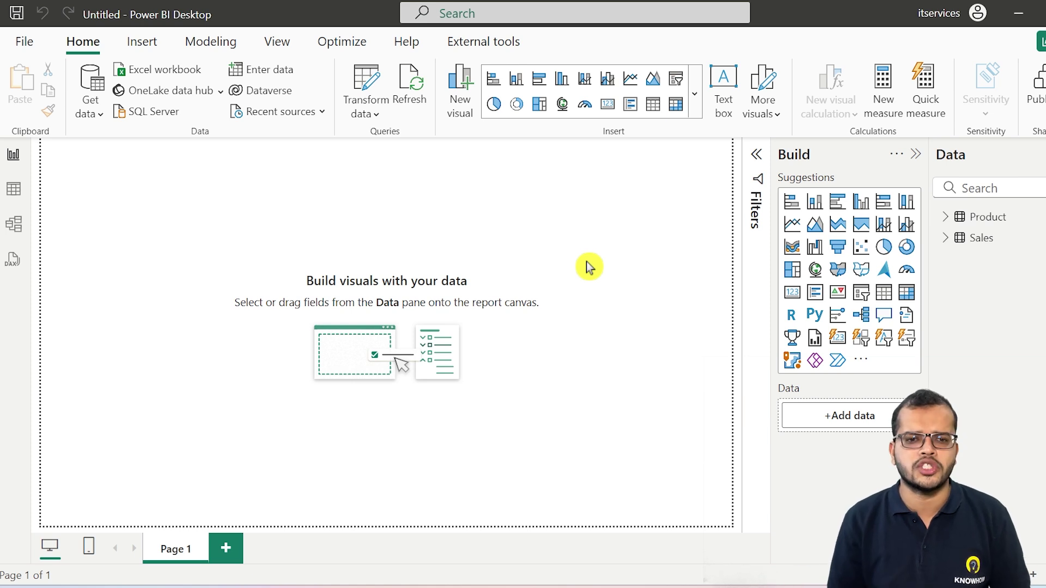
click(13, 189)
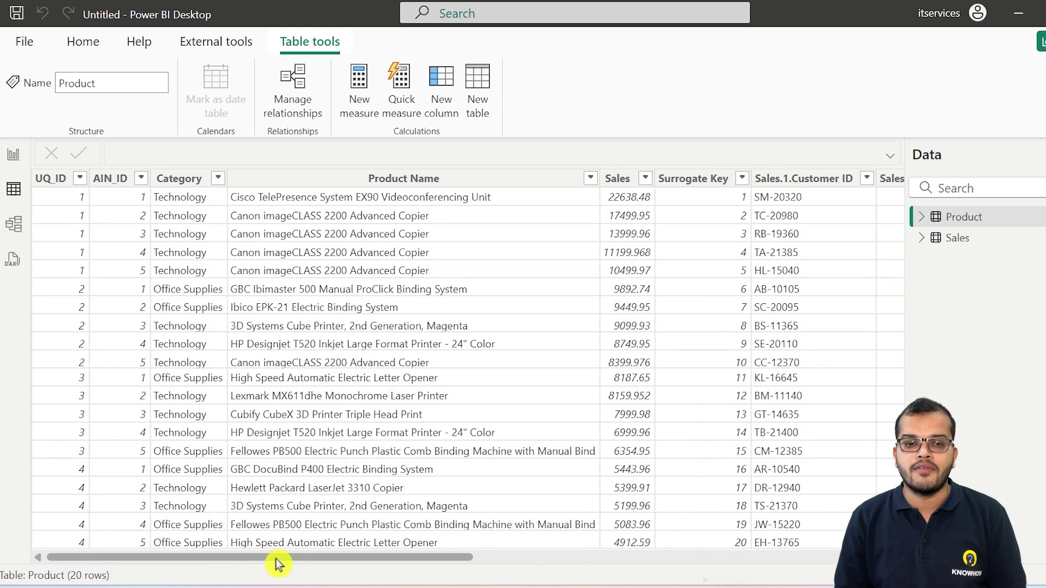
click(706, 184)
click(708, 190)
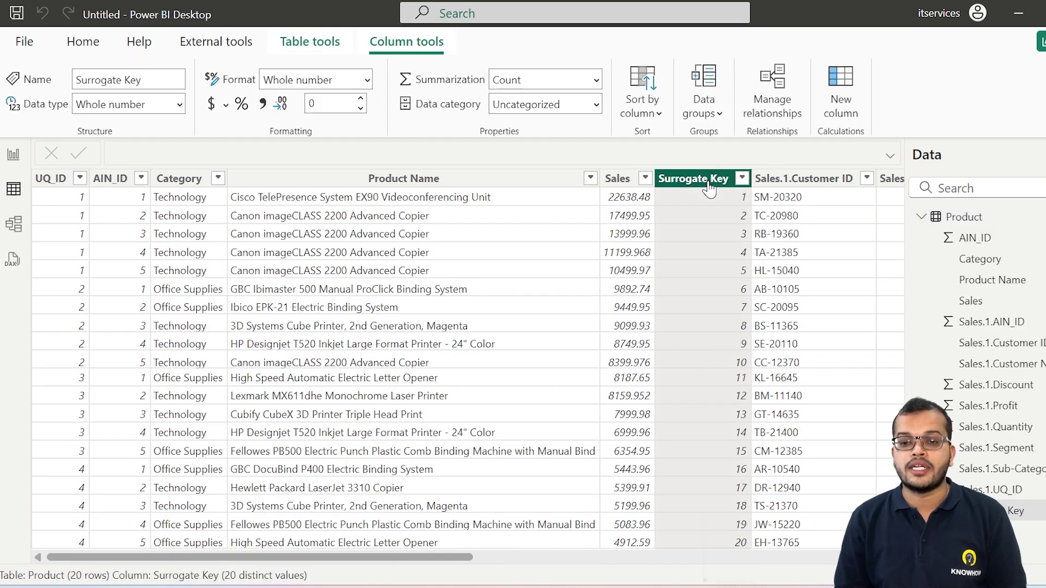